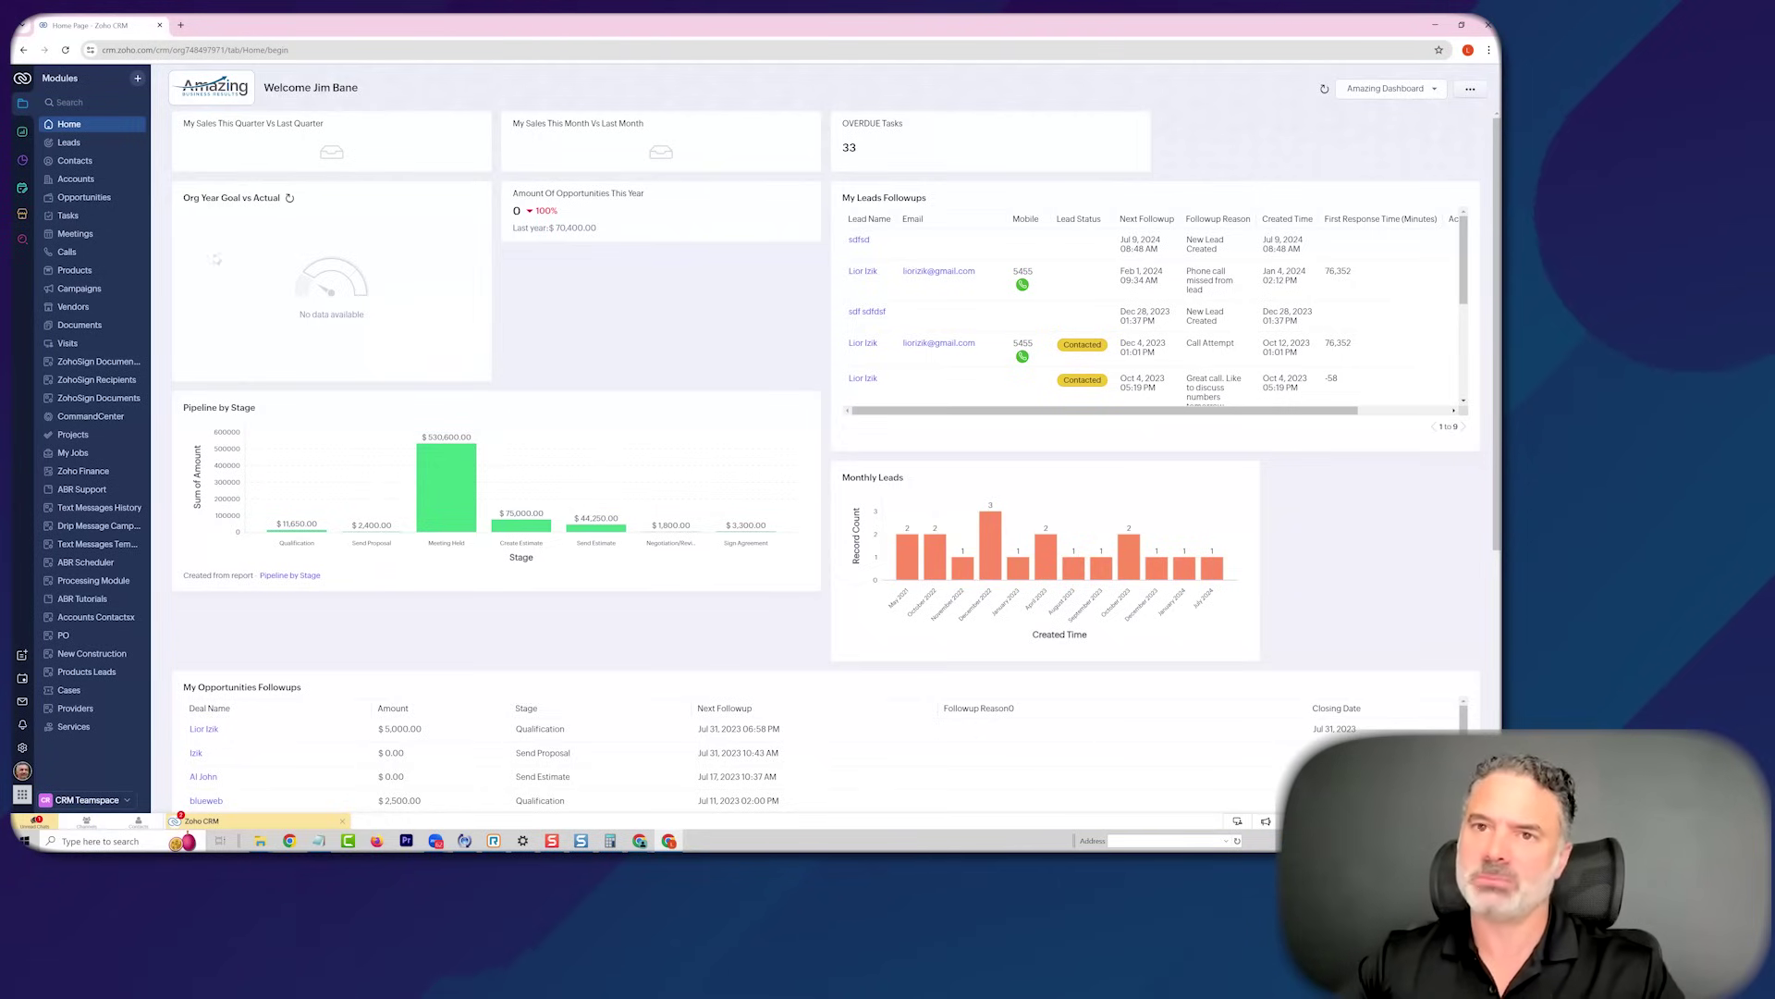
Dismiss the Create Module dialog and show the teamspace list from the CRM Teamspace switcher
click(137, 77)
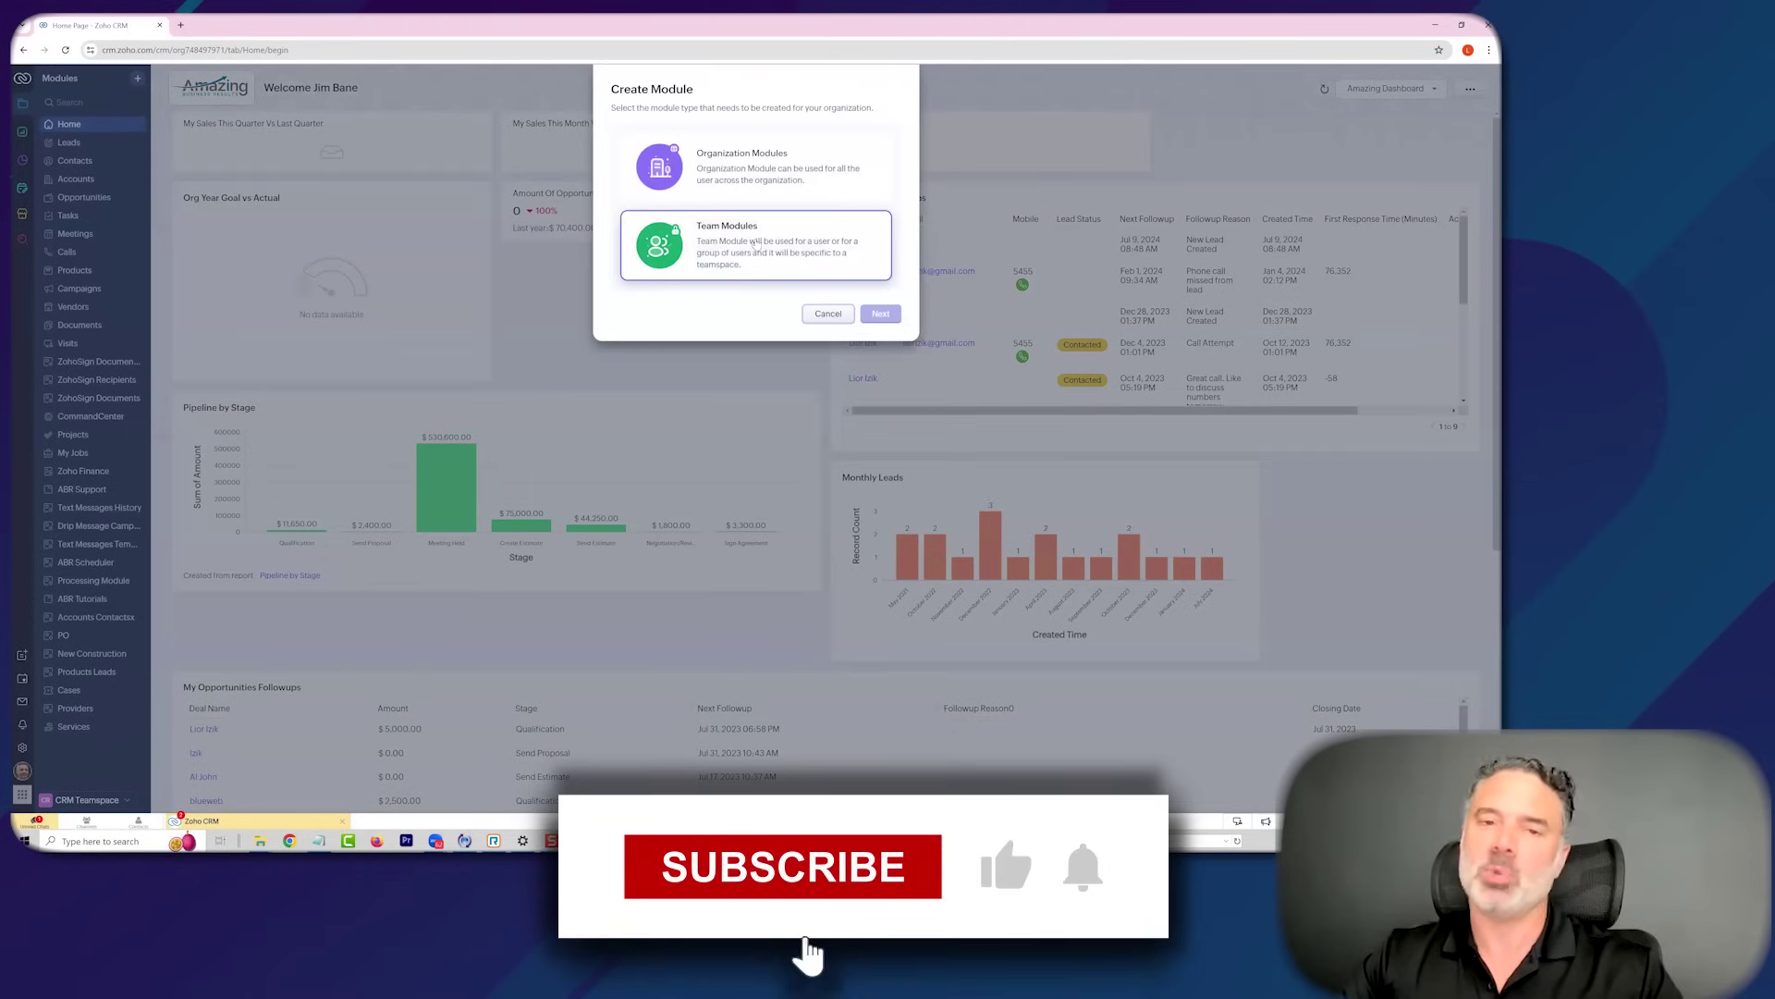
click(829, 314)
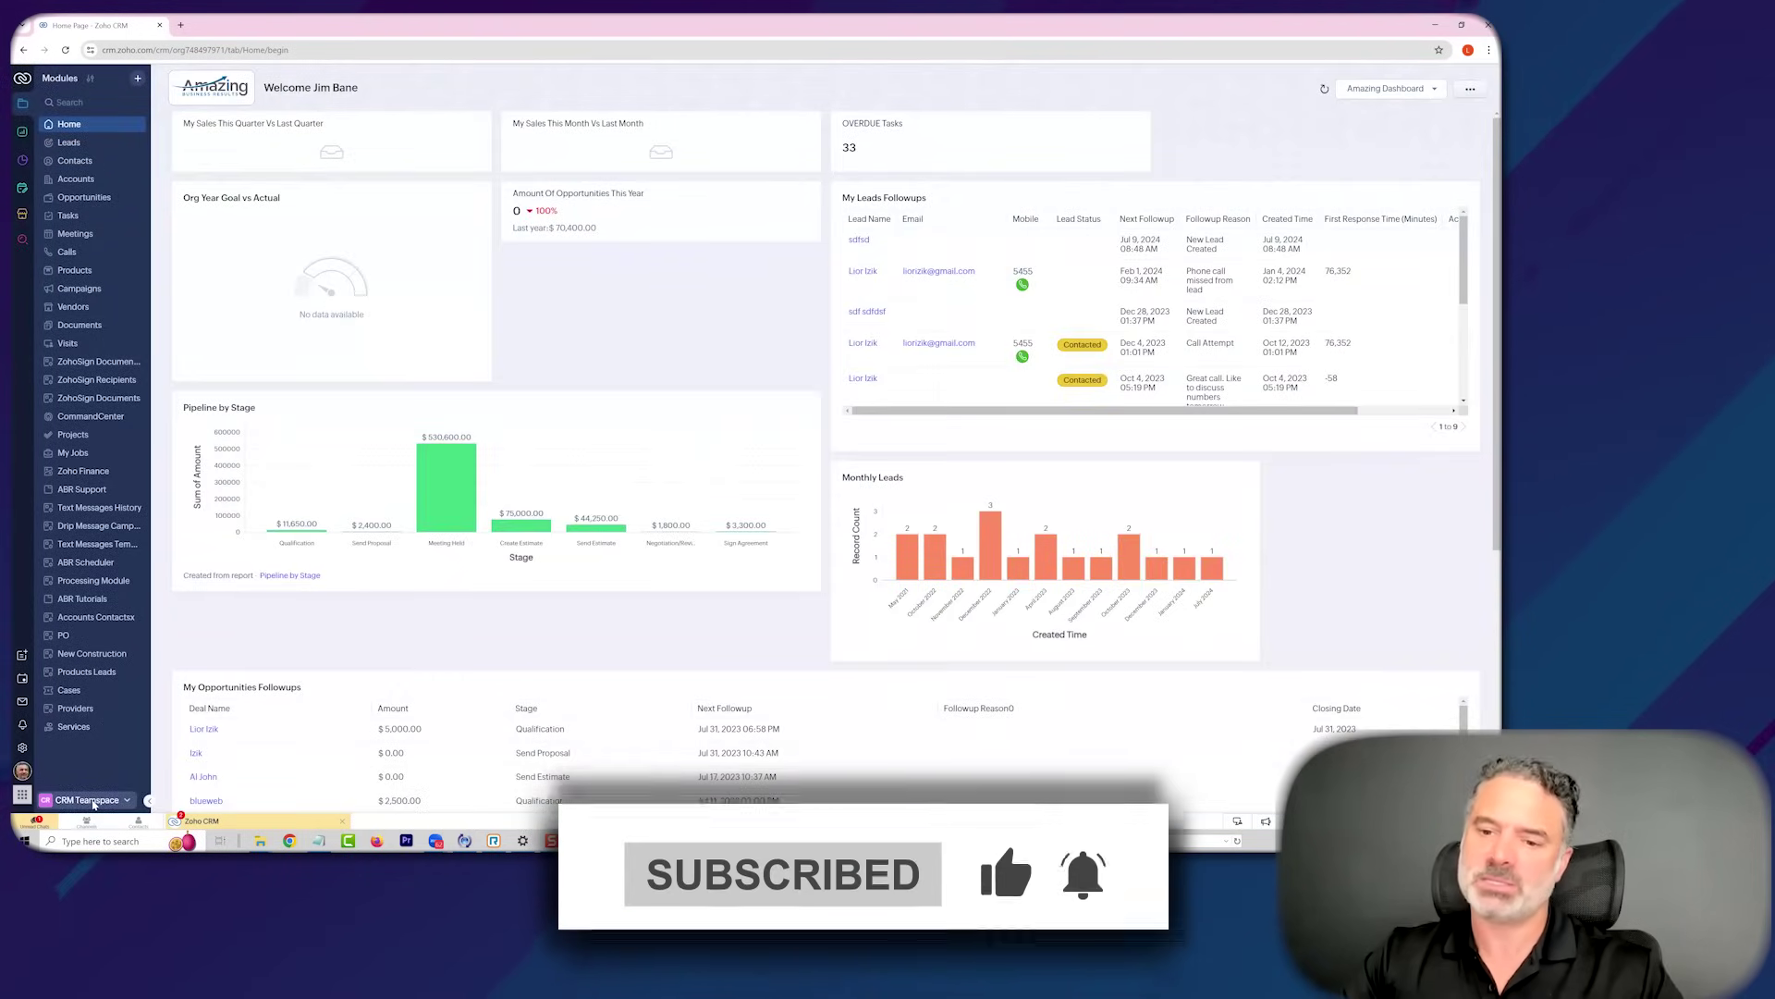
click(87, 800)
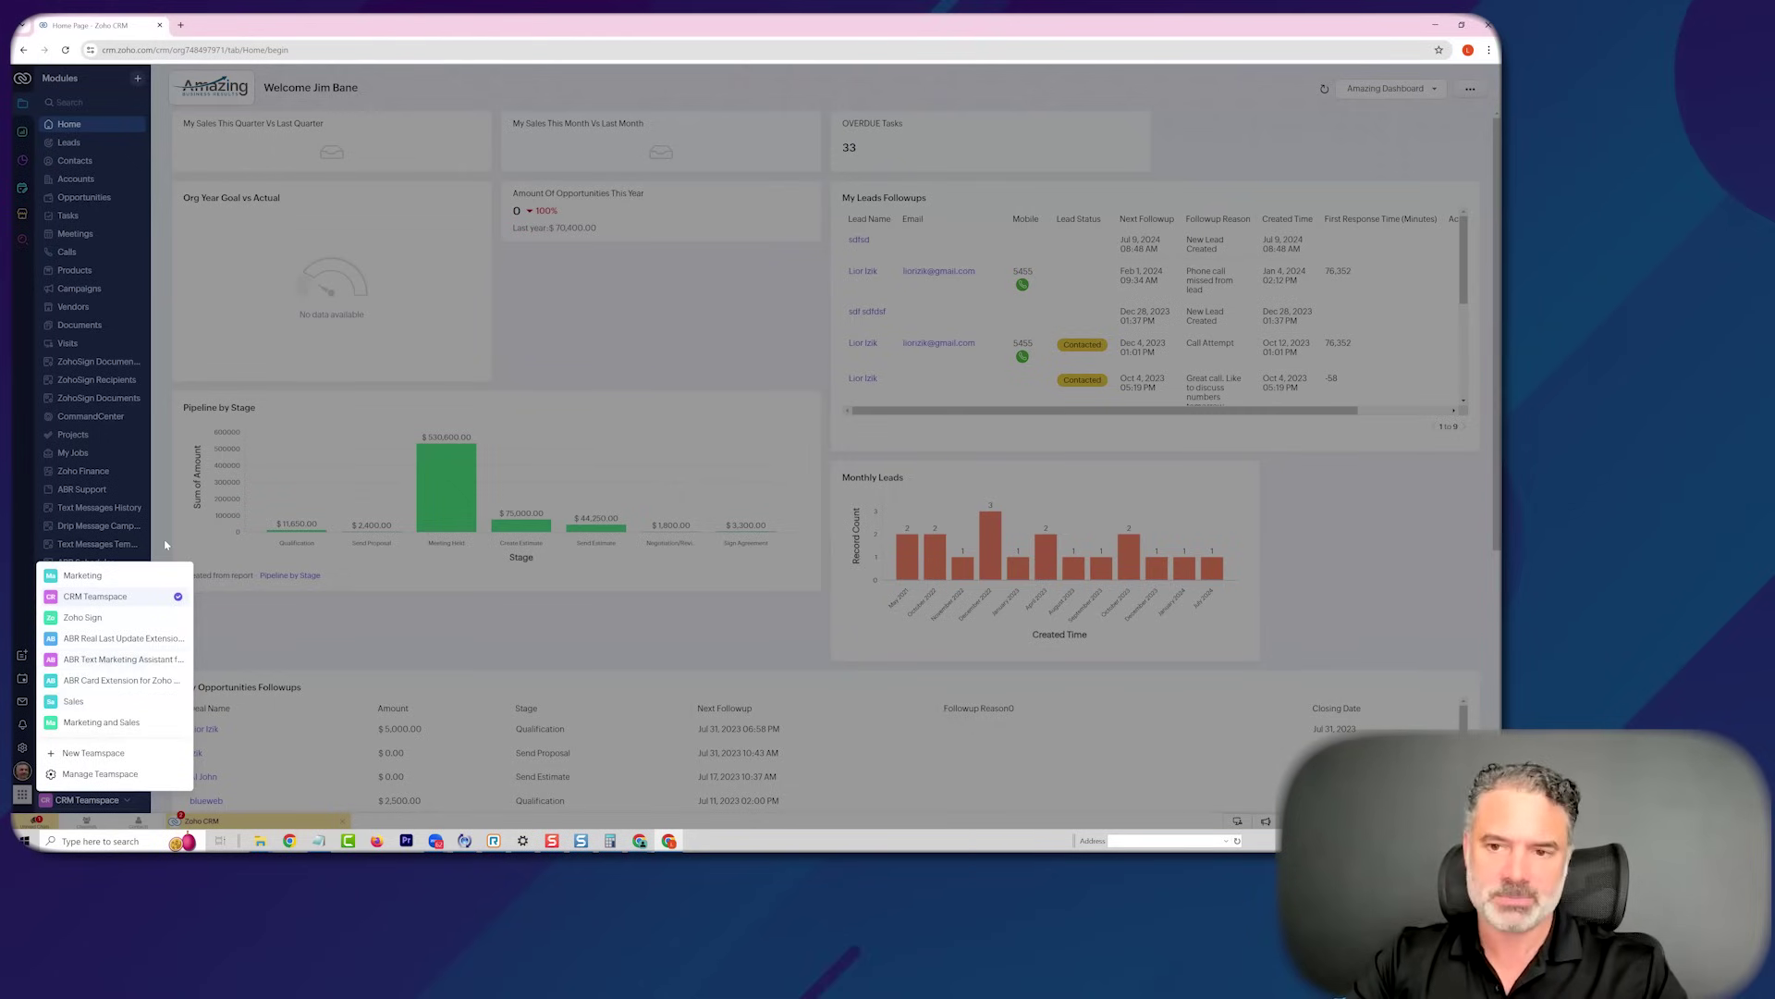
Make Sales the active teamspace, then bring the teamspace list back up
click(59, 797)
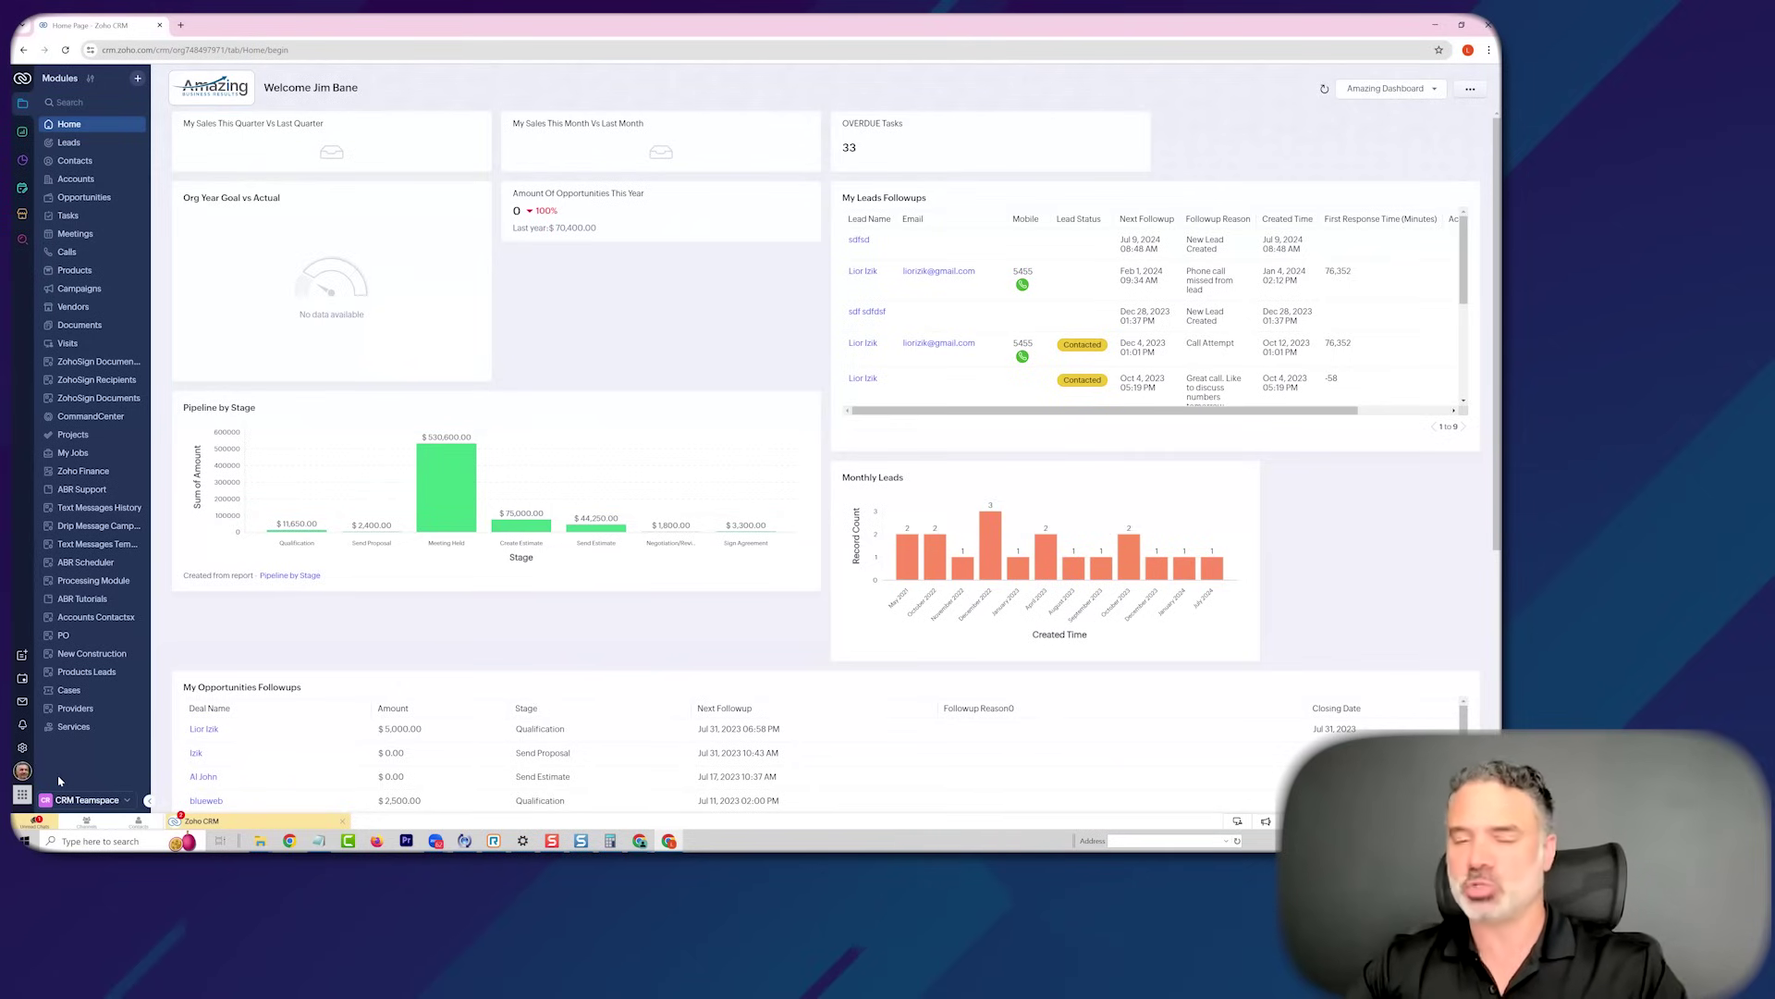
click(94, 801)
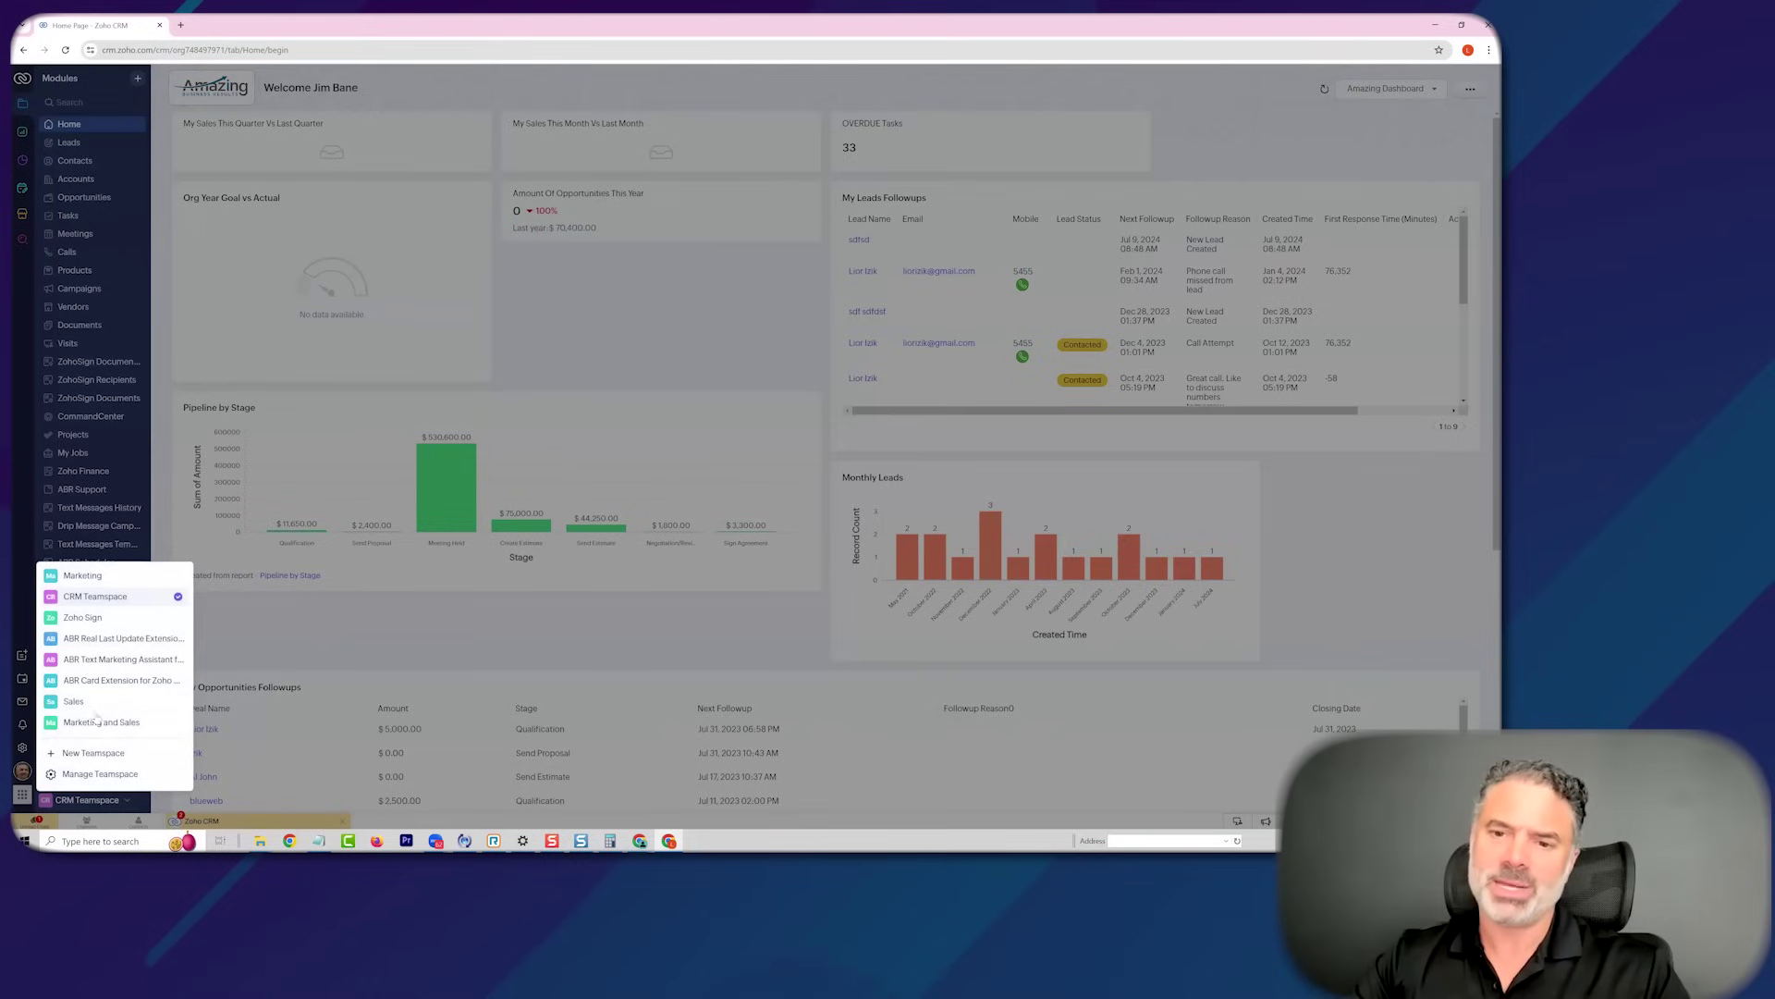
mouse_move(97, 701)
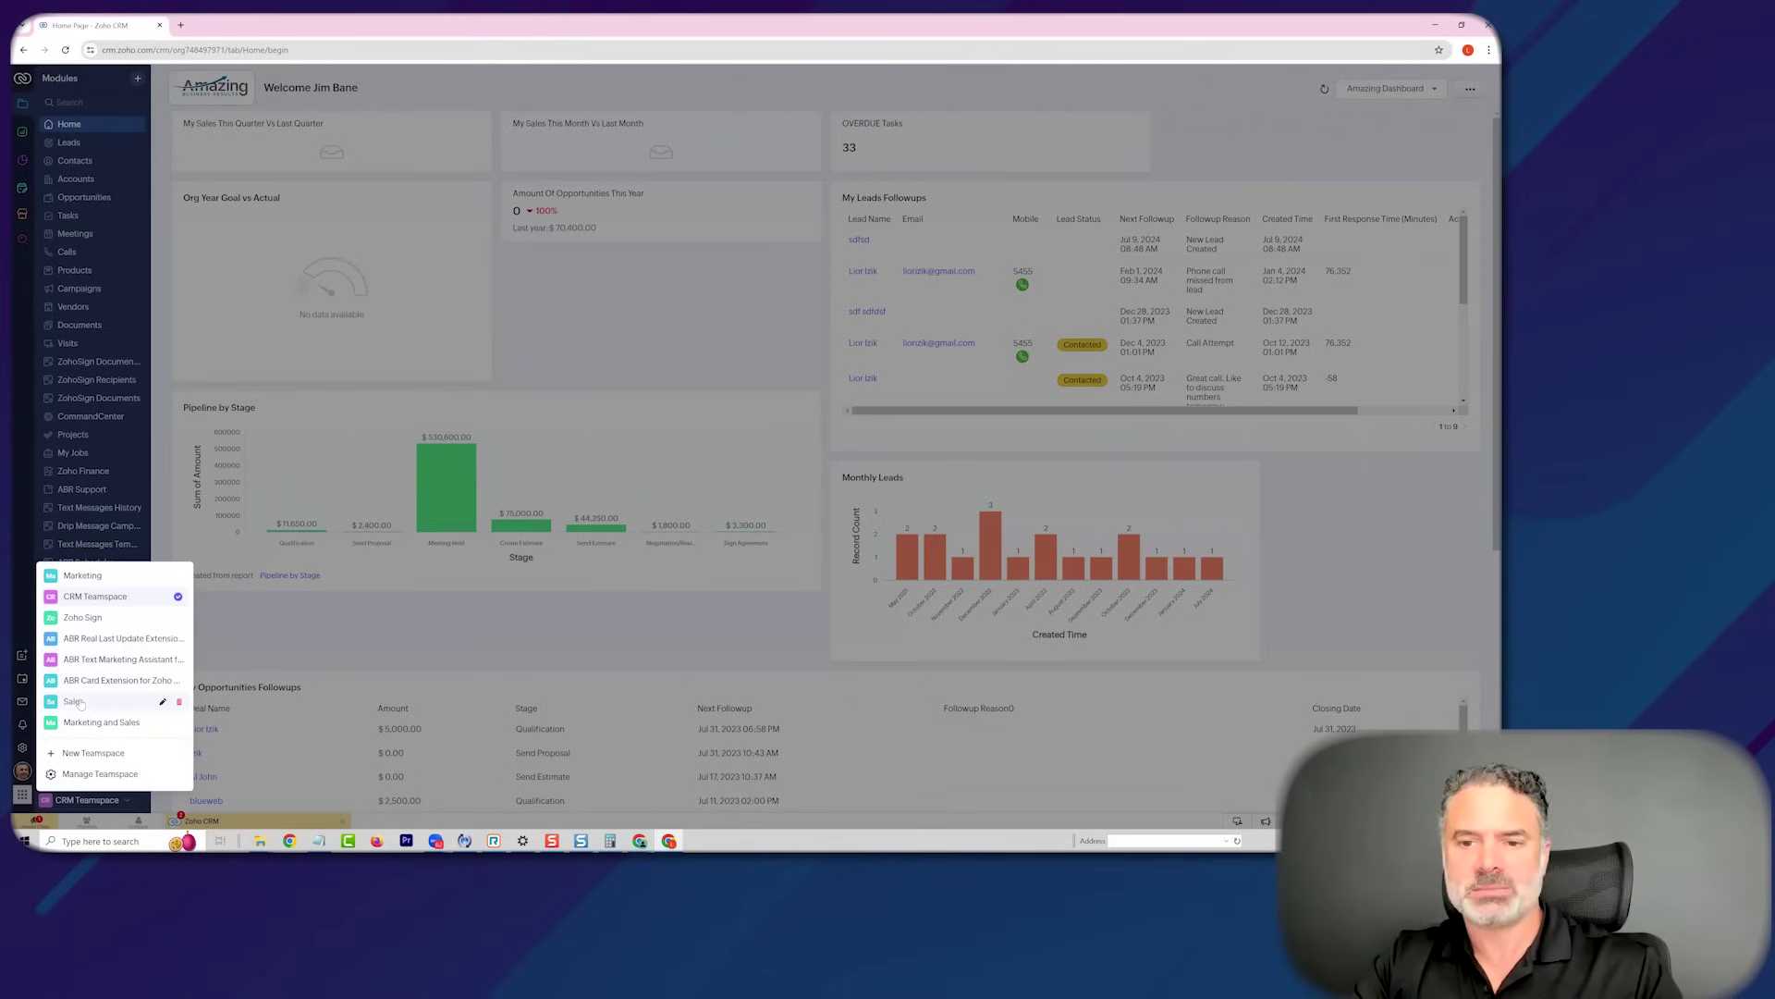
click(74, 702)
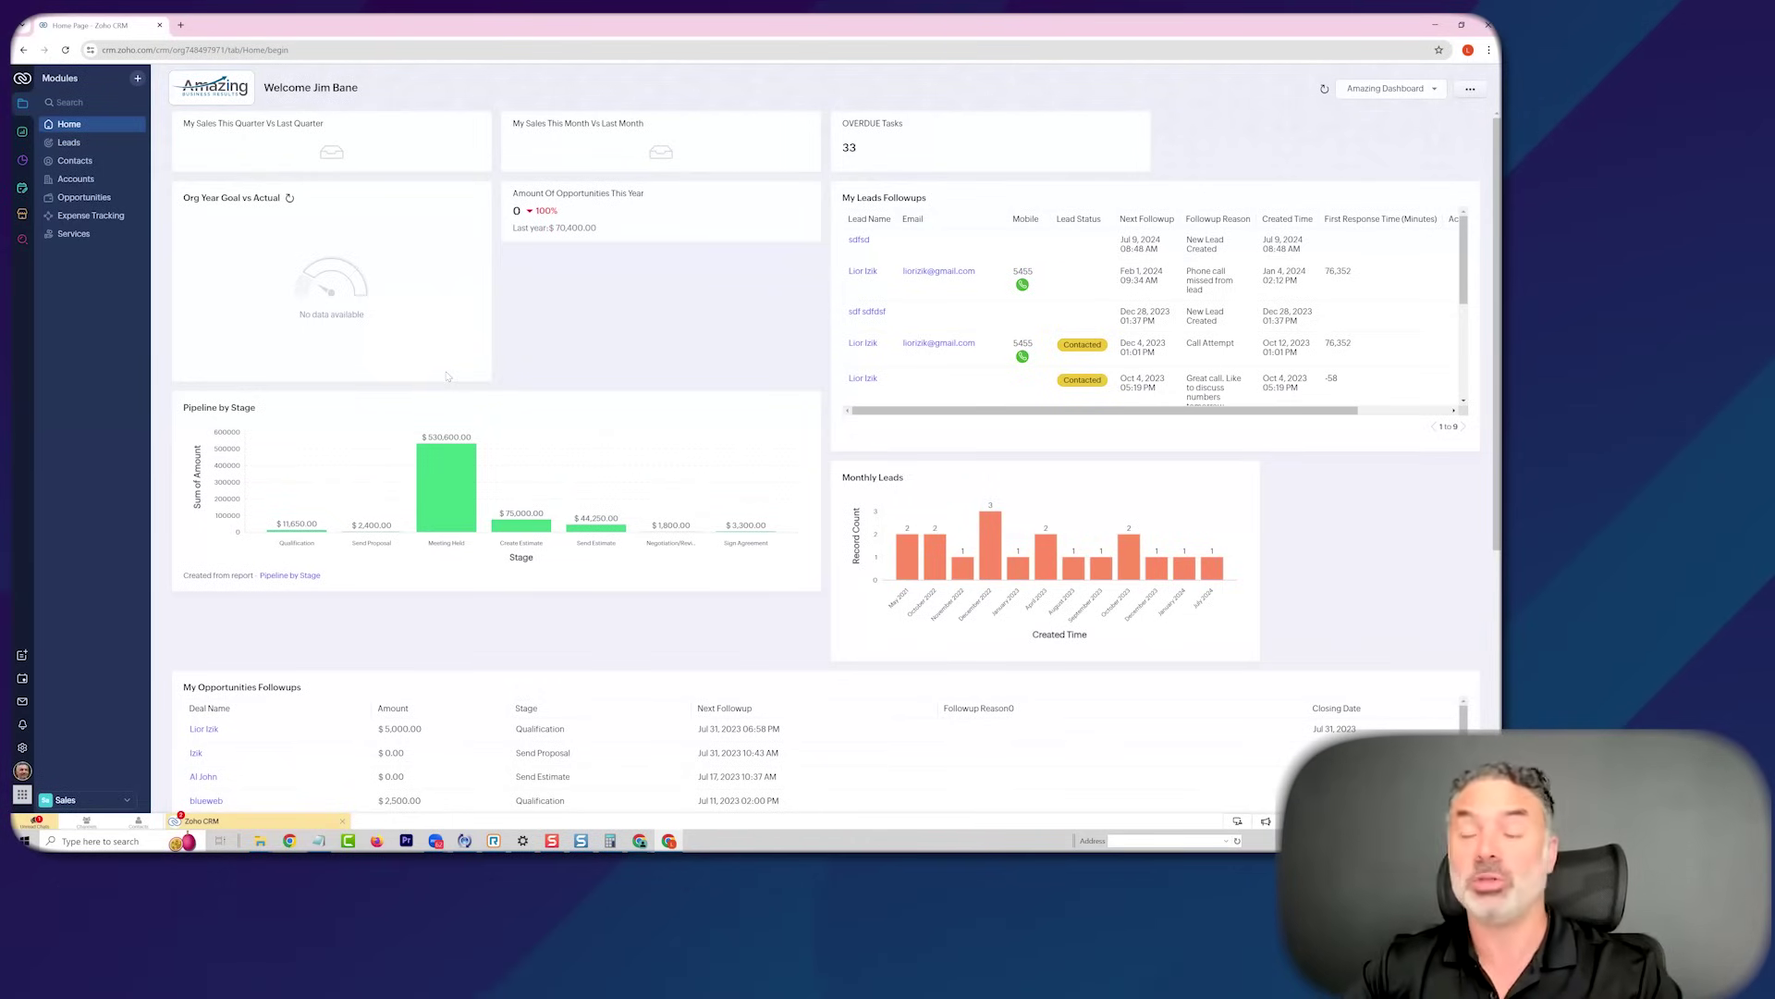
click(125, 800)
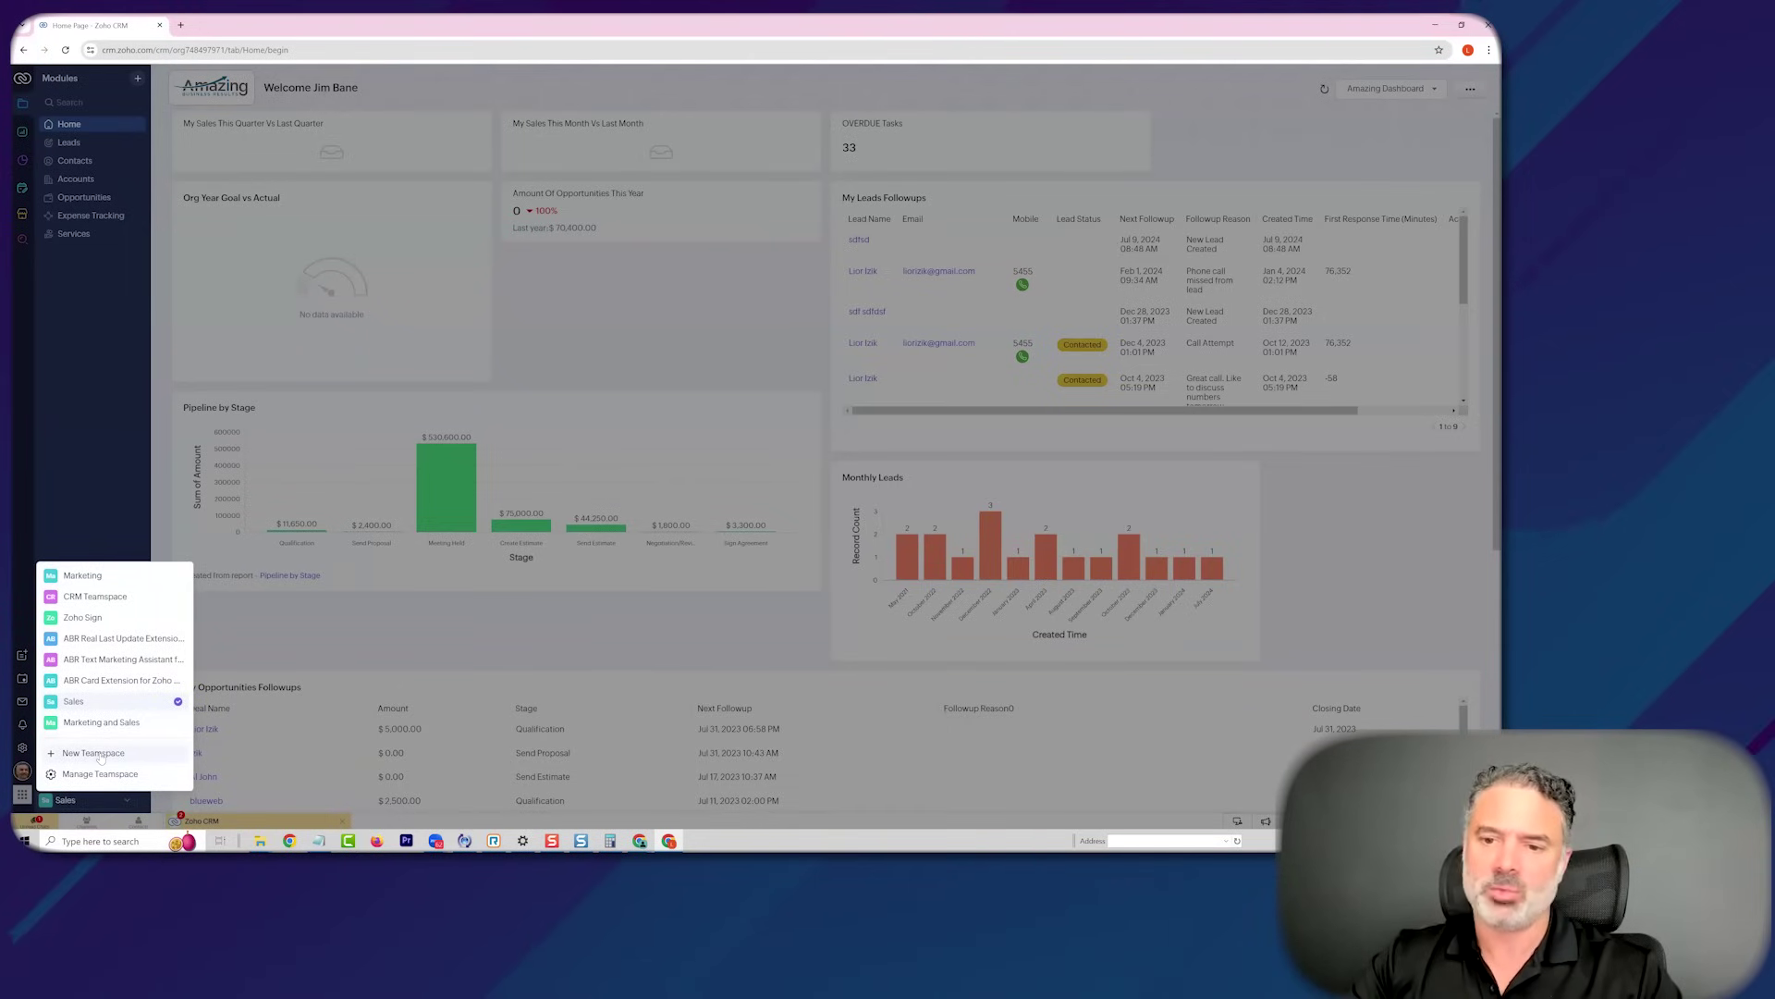
Begin a New Teamspace with the teal icon swatch and the name 'Legal'
click(96, 753)
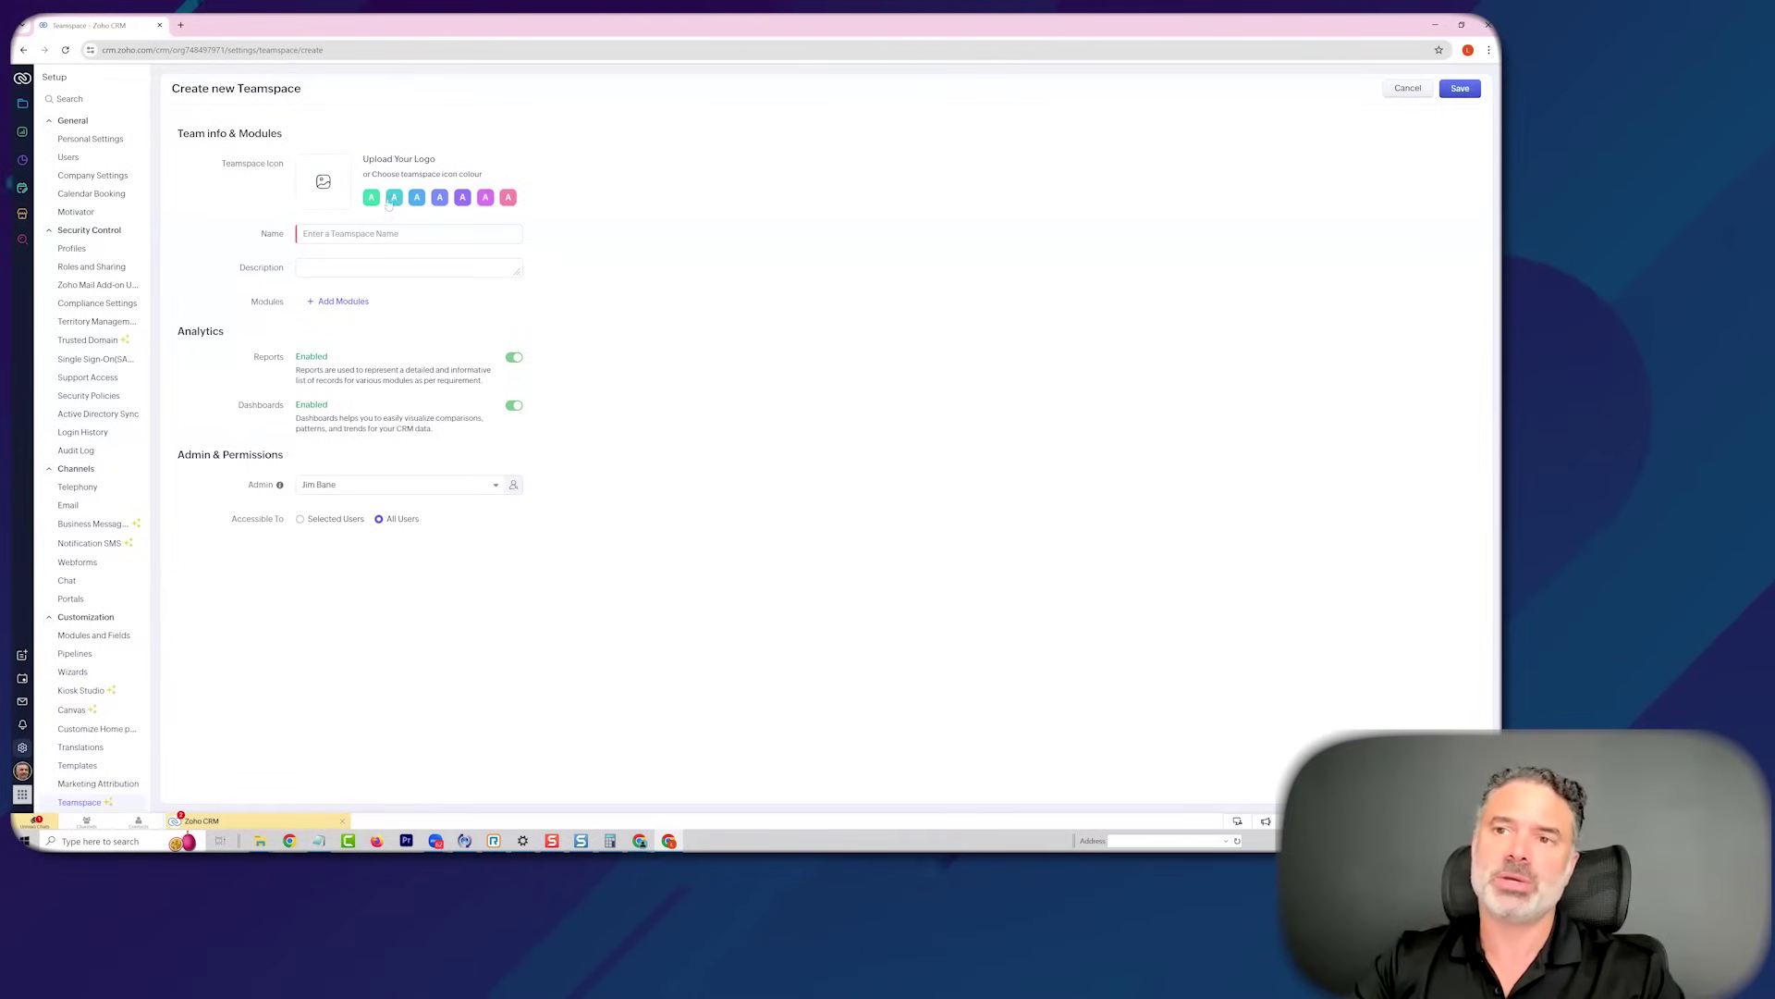
click(372, 197)
click(394, 197)
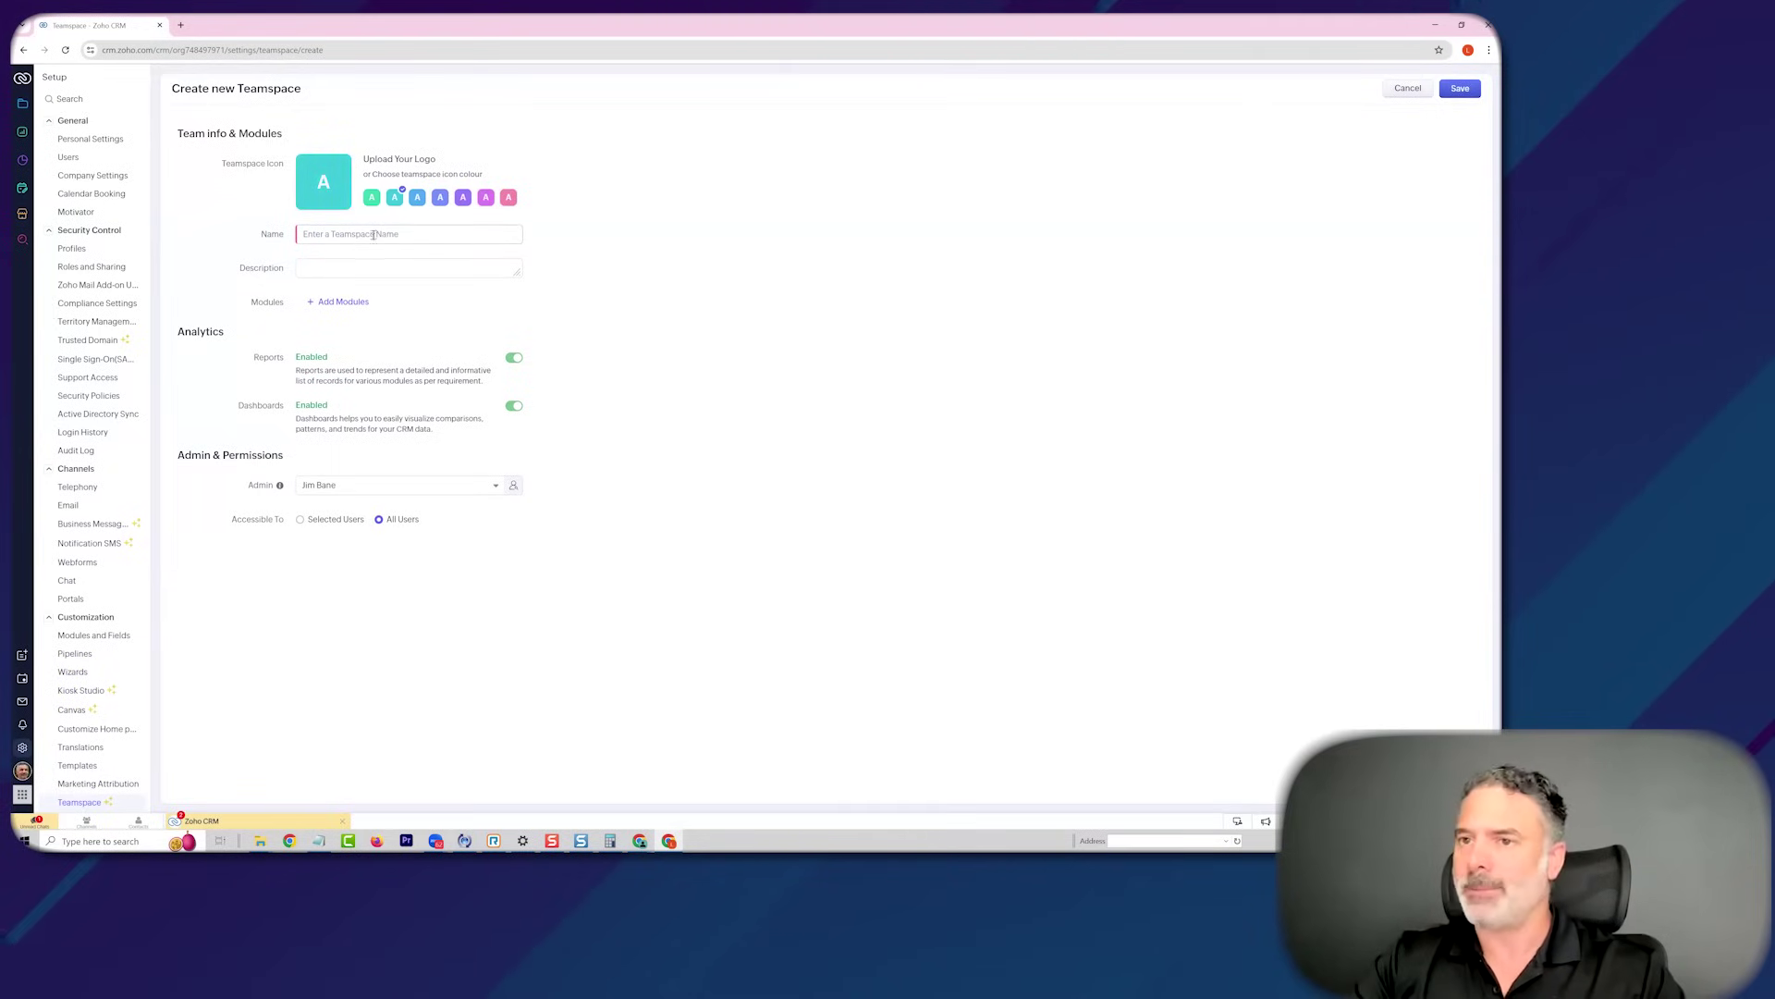
text(Legal)
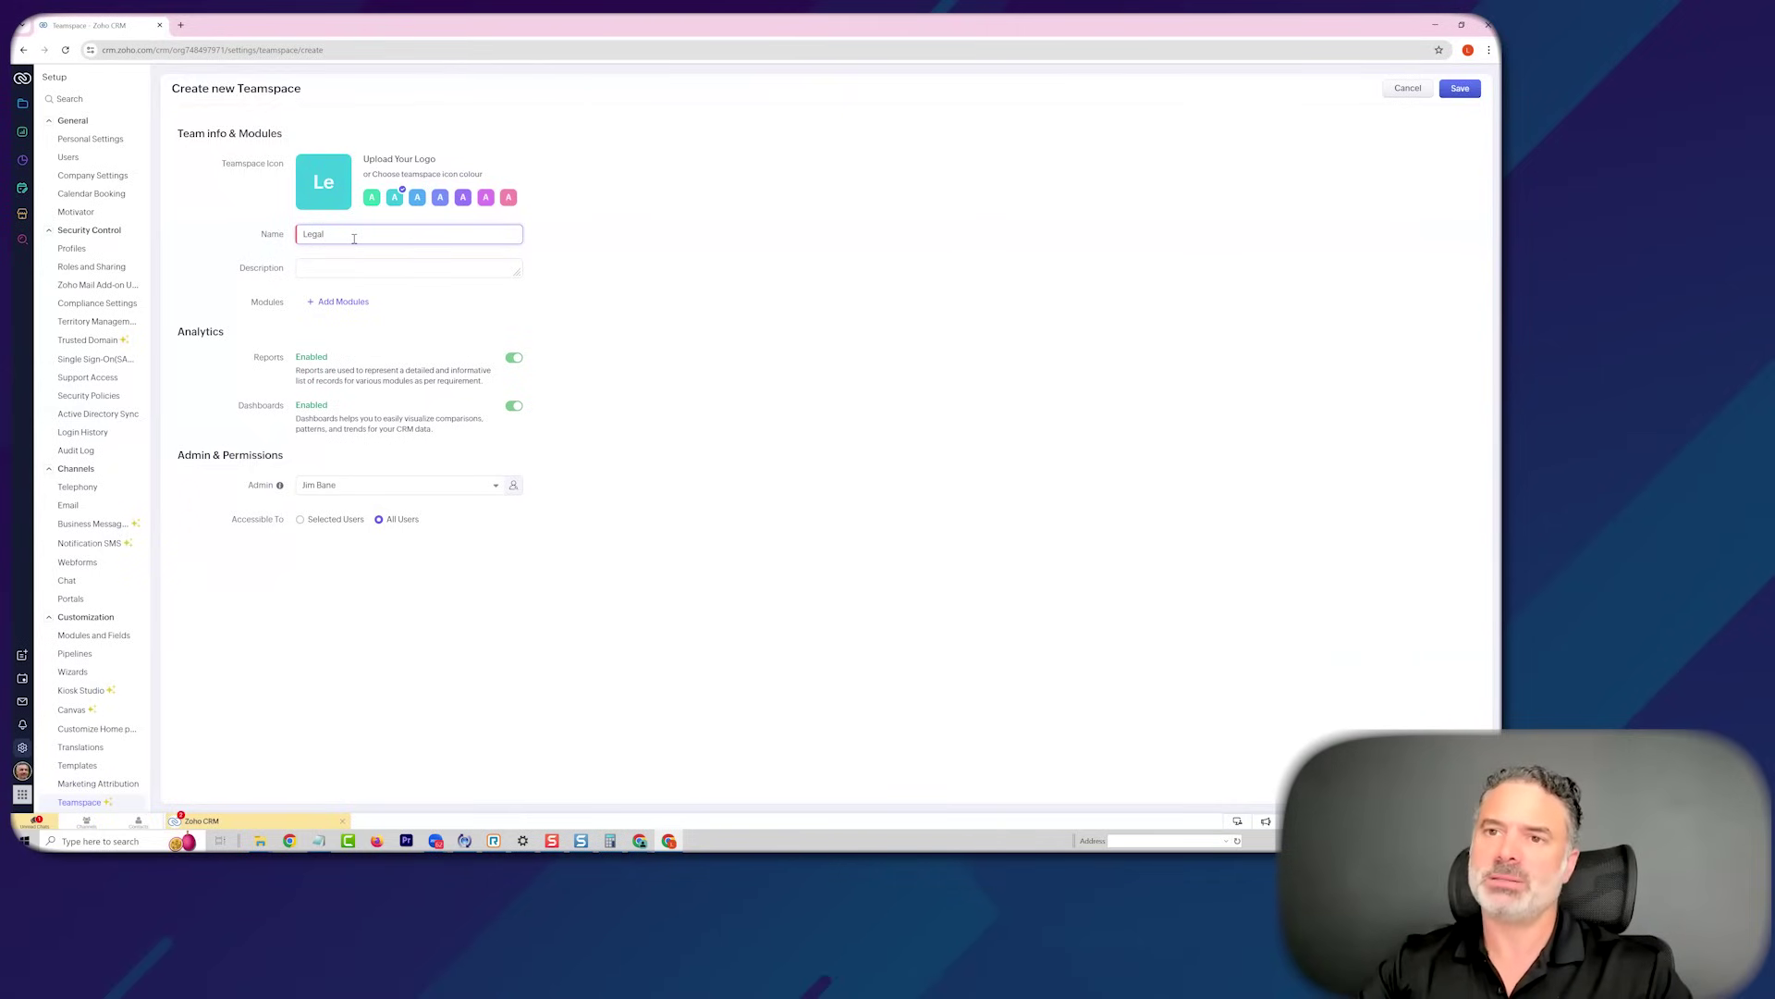
Open the teamspace module picker and tick Leads
click(351, 302)
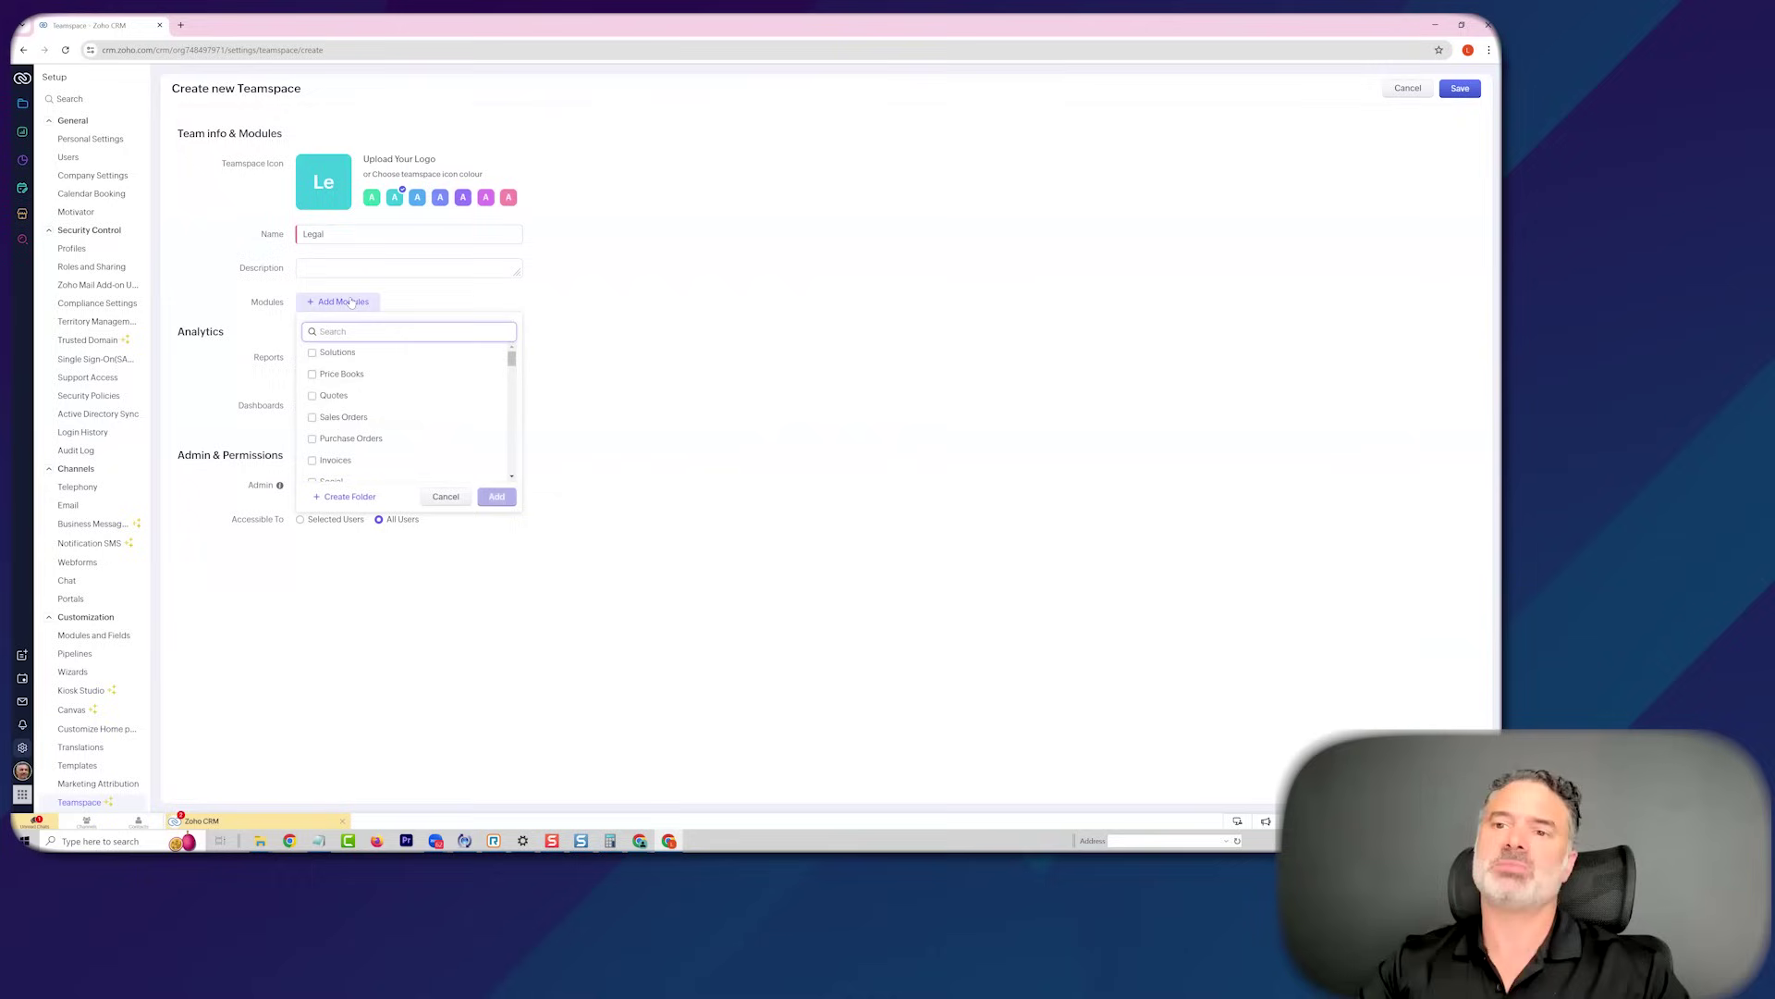
scroll(380, 409, down, 2)
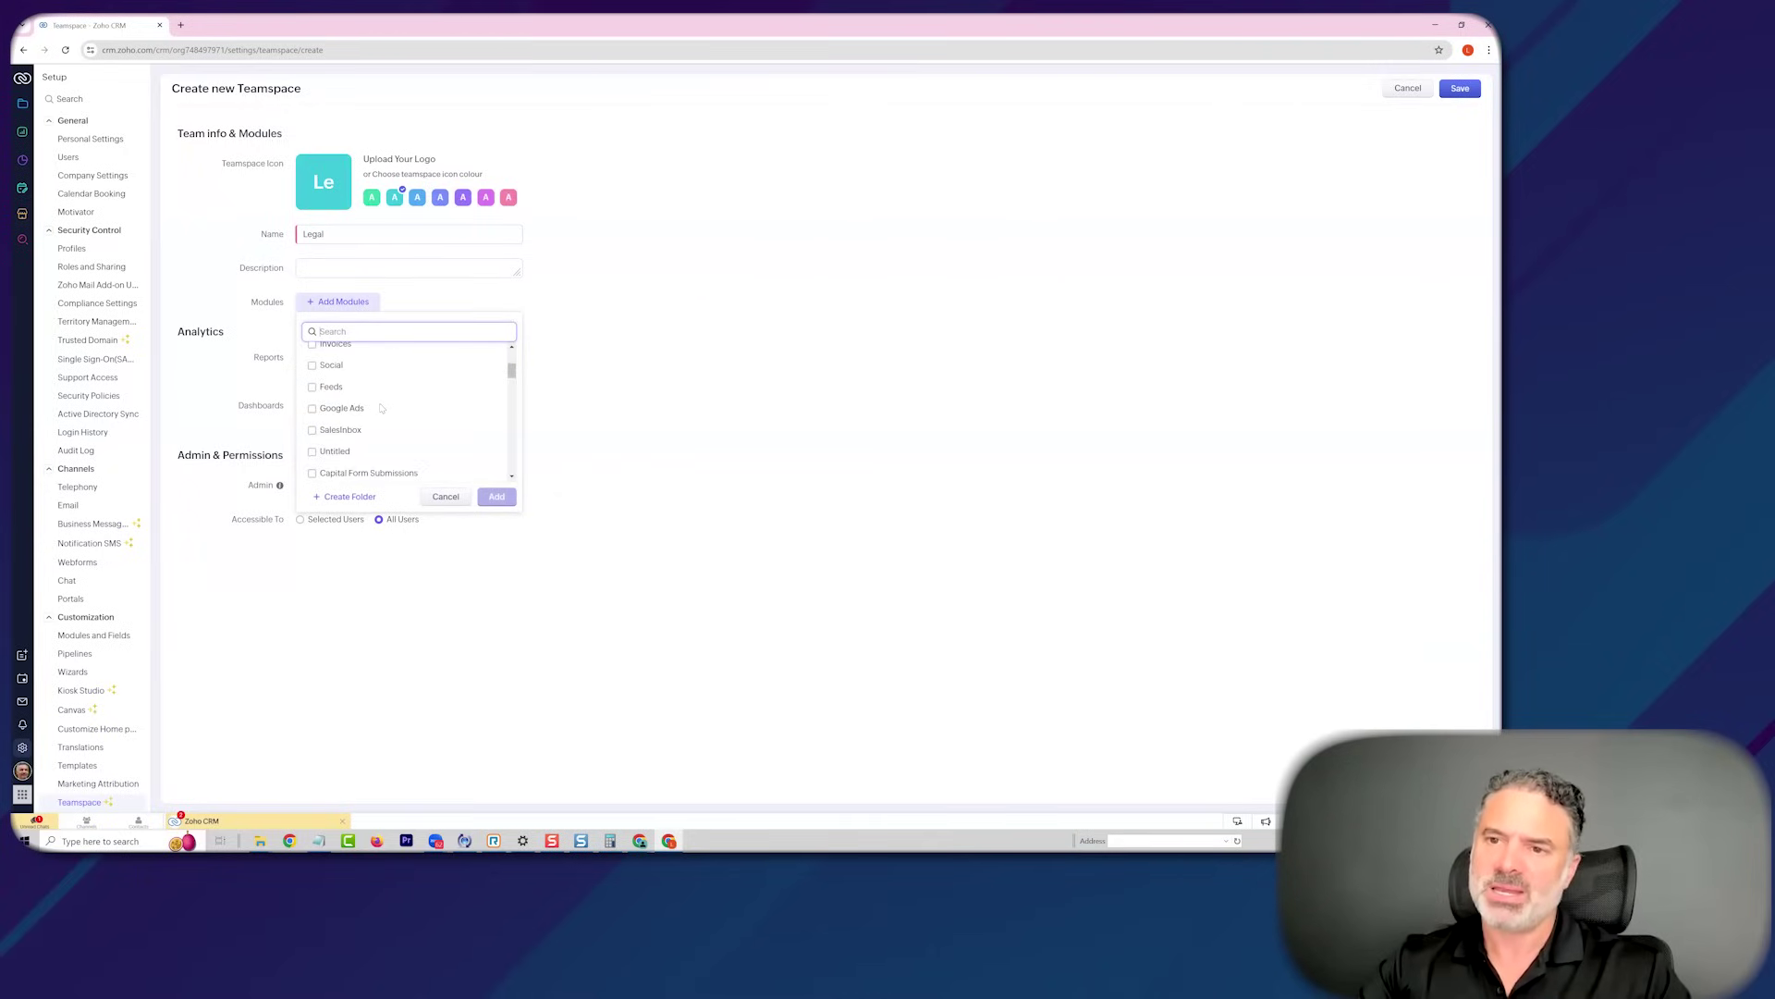
scroll(380, 410, down, 2)
scroll(381, 407, down, 2)
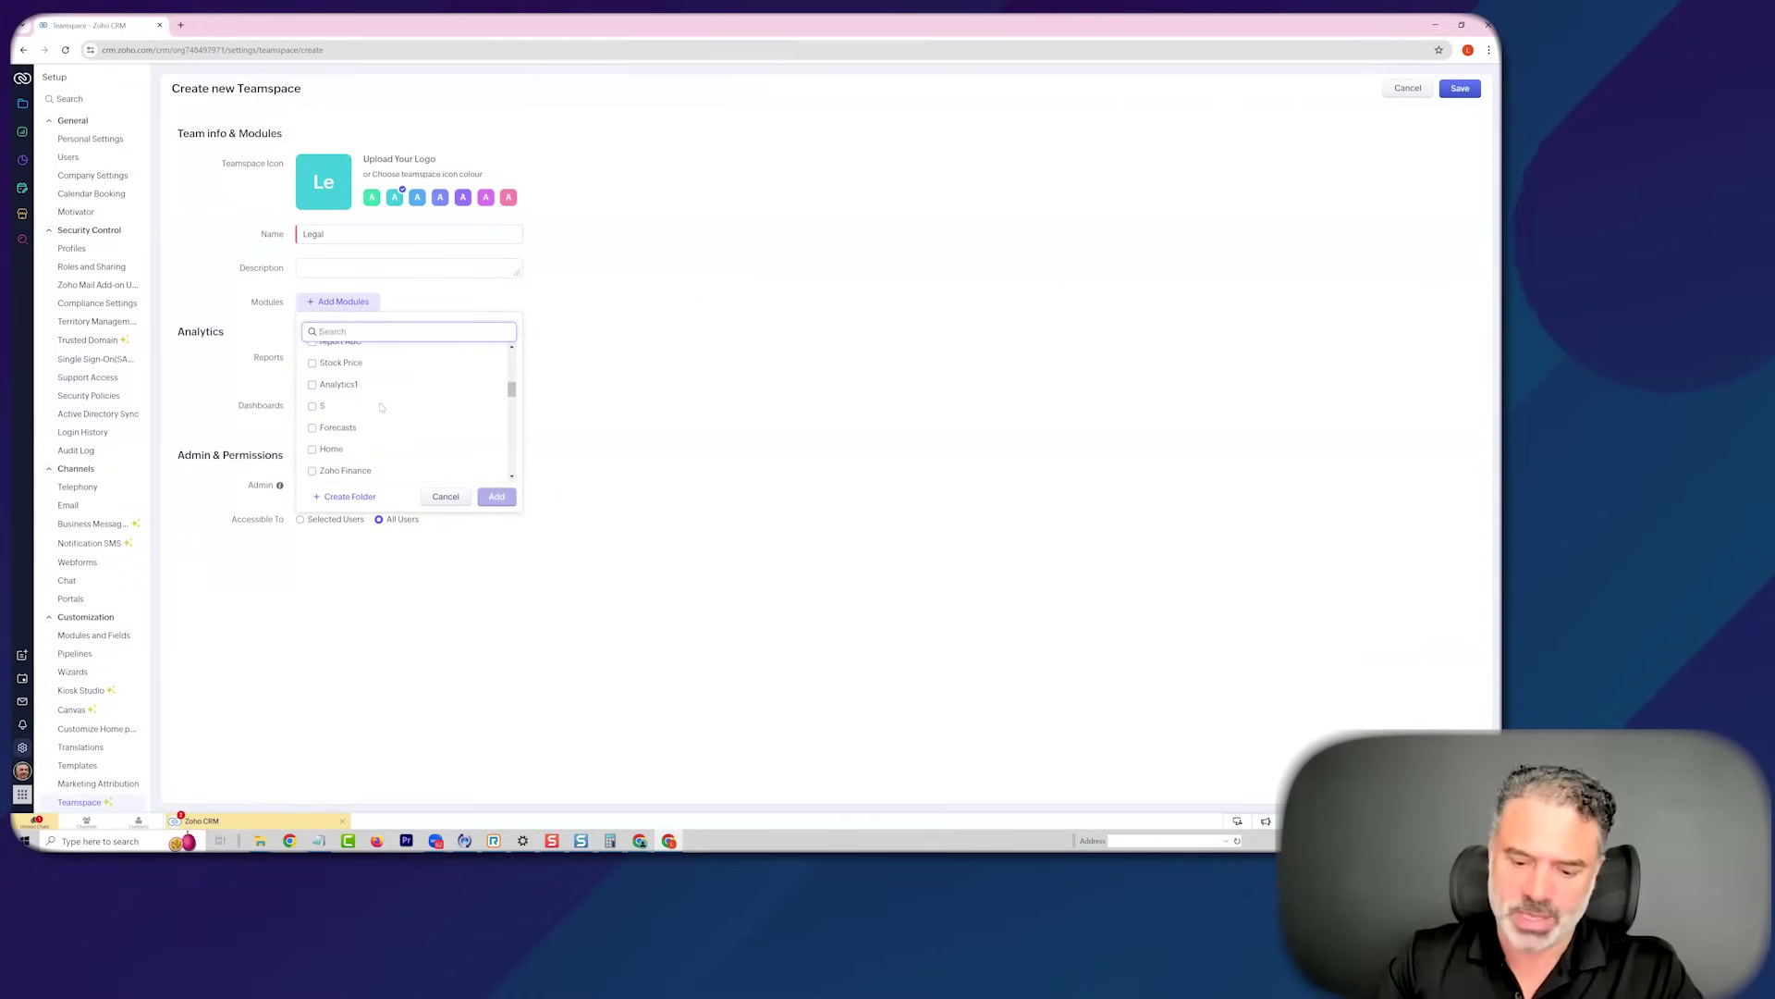
text(lea)
click(331, 352)
text(con)
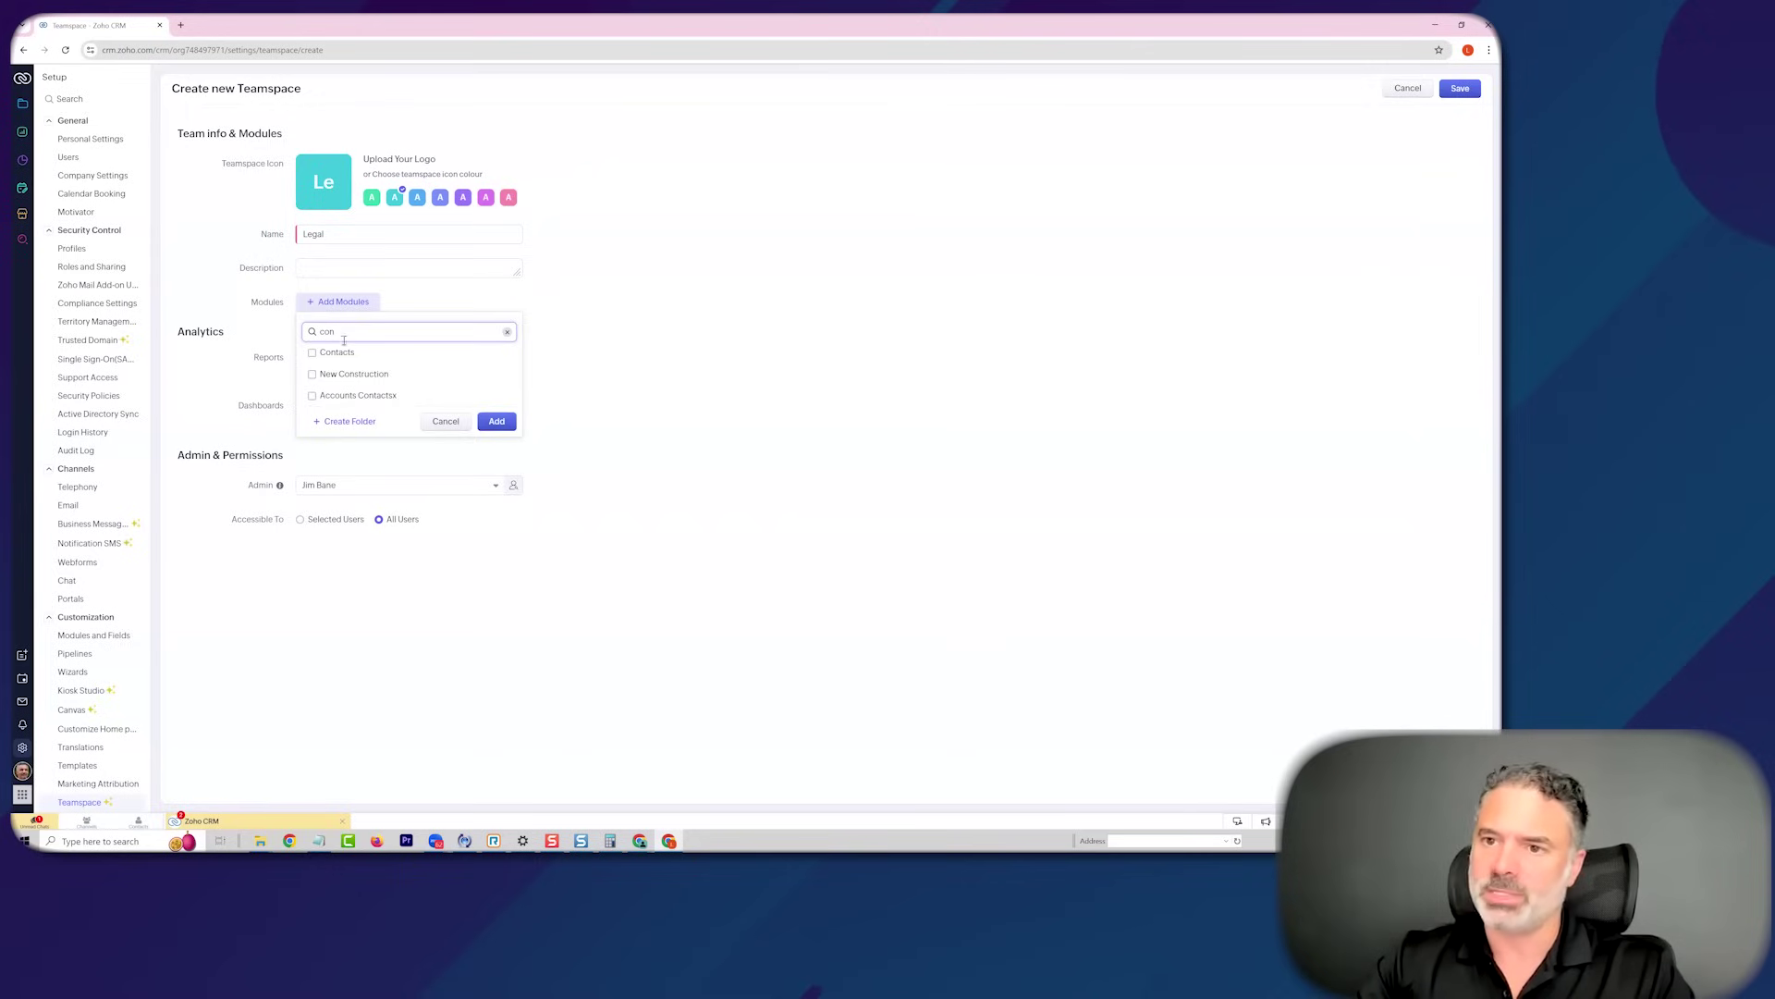
Tick Accounts and Opportunities and add the selected modules to the Legal teamspace
key(BackSpace)
key(BackSpace)
key(BackSpace)
text(acc)
click(338, 352)
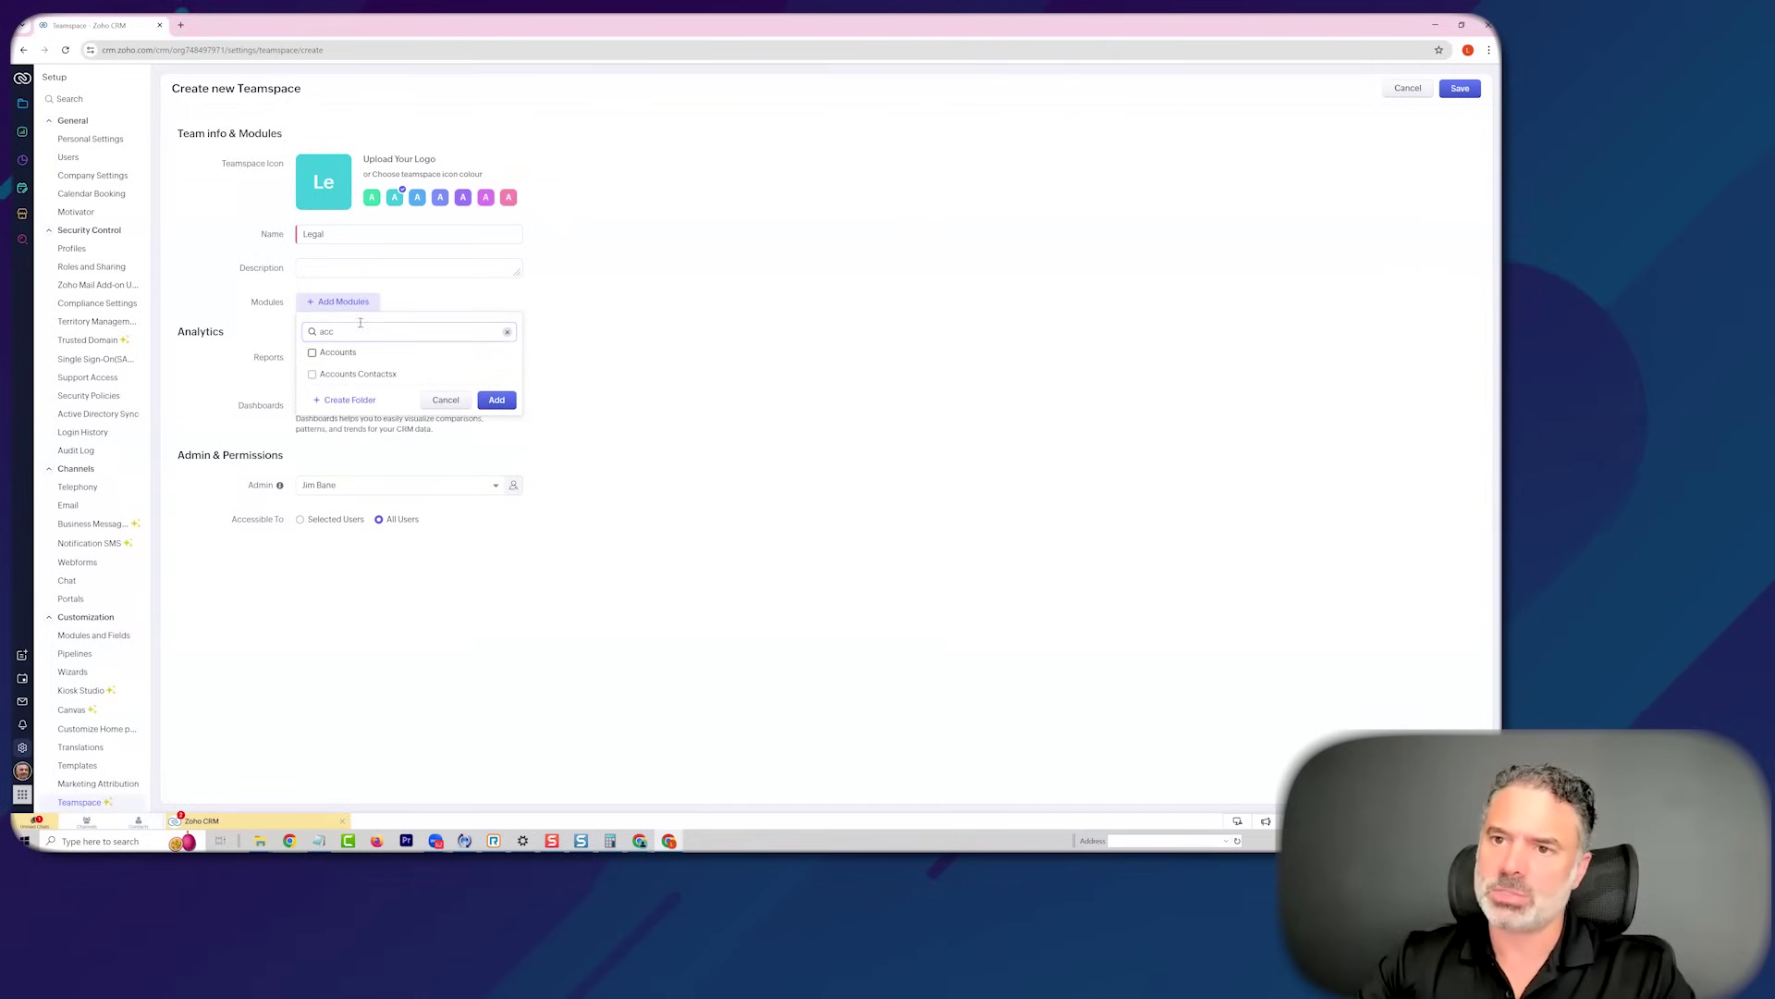
key(BackSpace)
key(BackSpace)
key(BackSpace)
text(op)
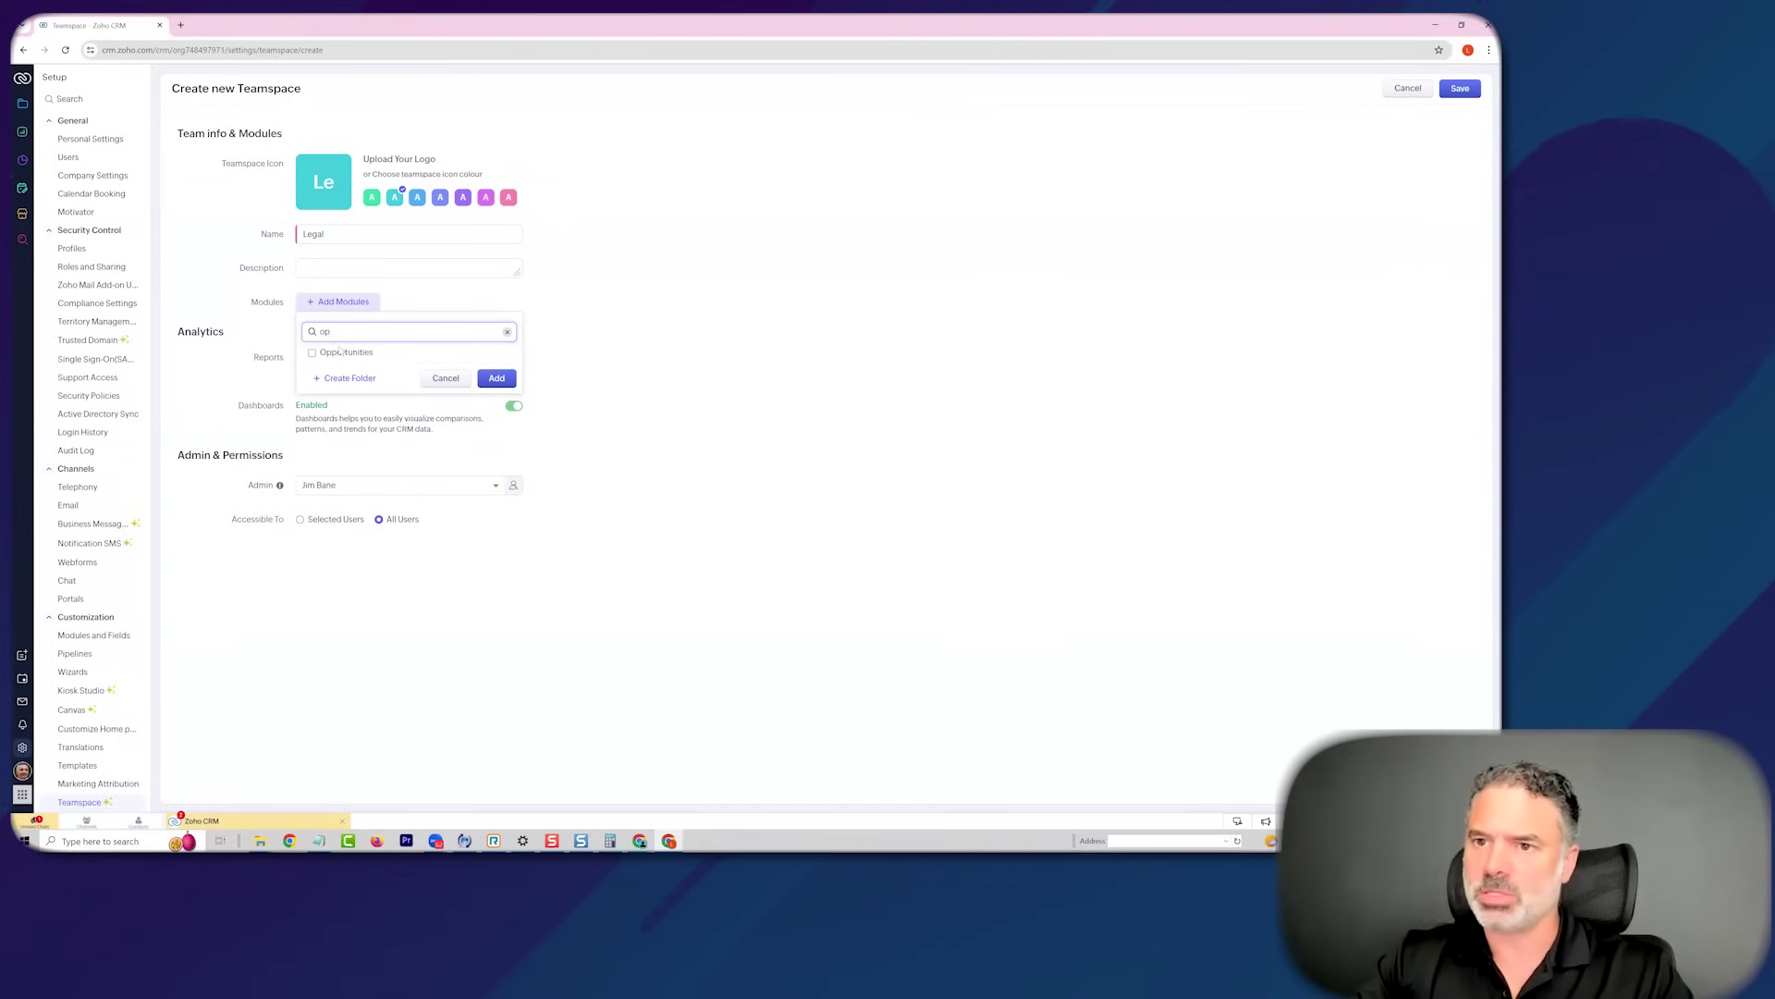
click(342, 352)
click(497, 378)
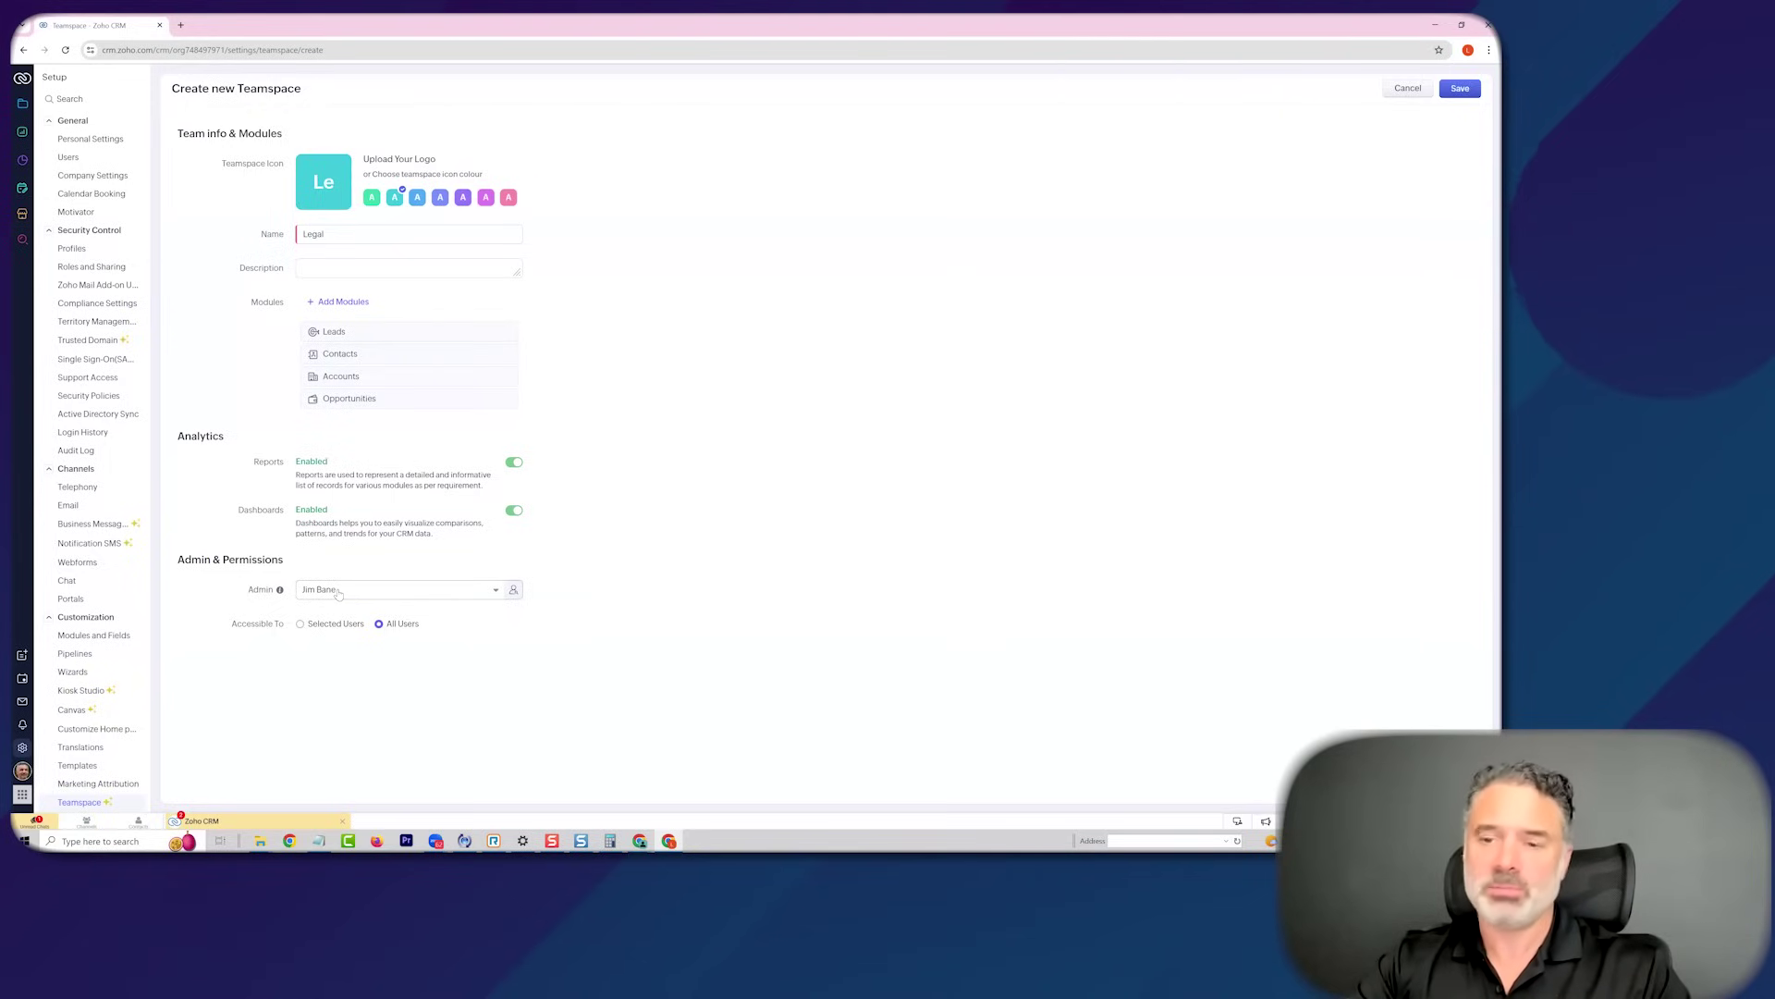
click(327, 627)
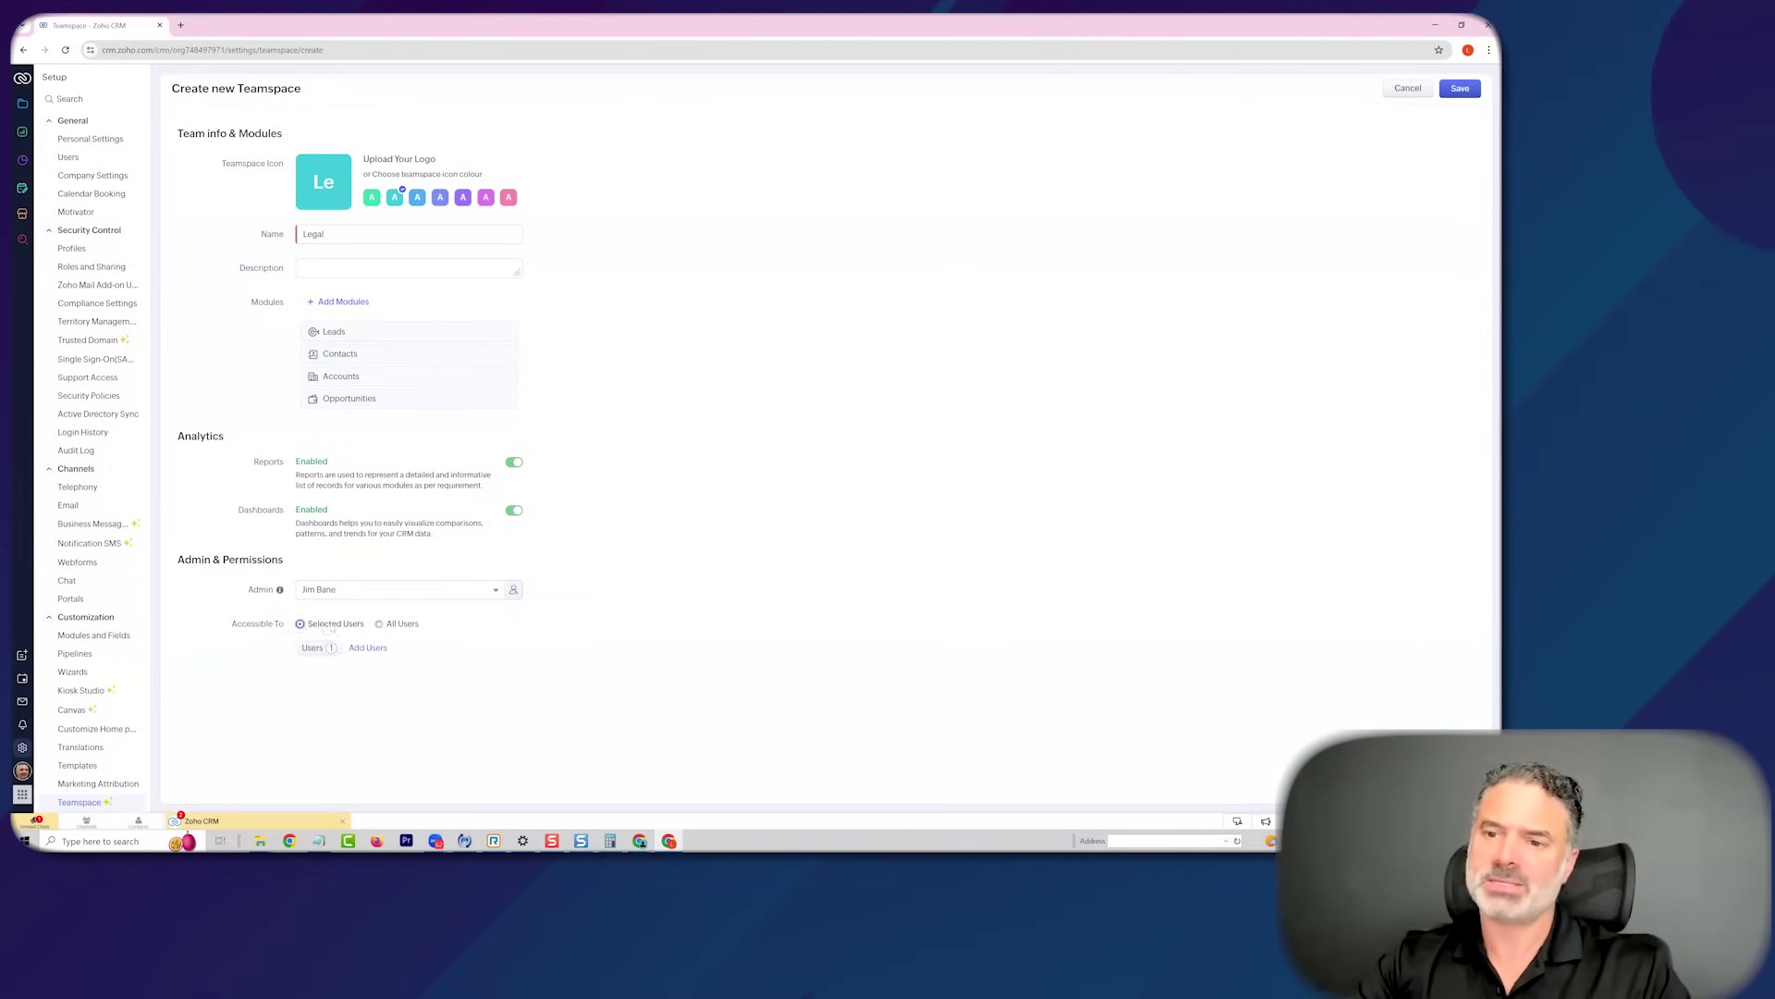
click(643, 167)
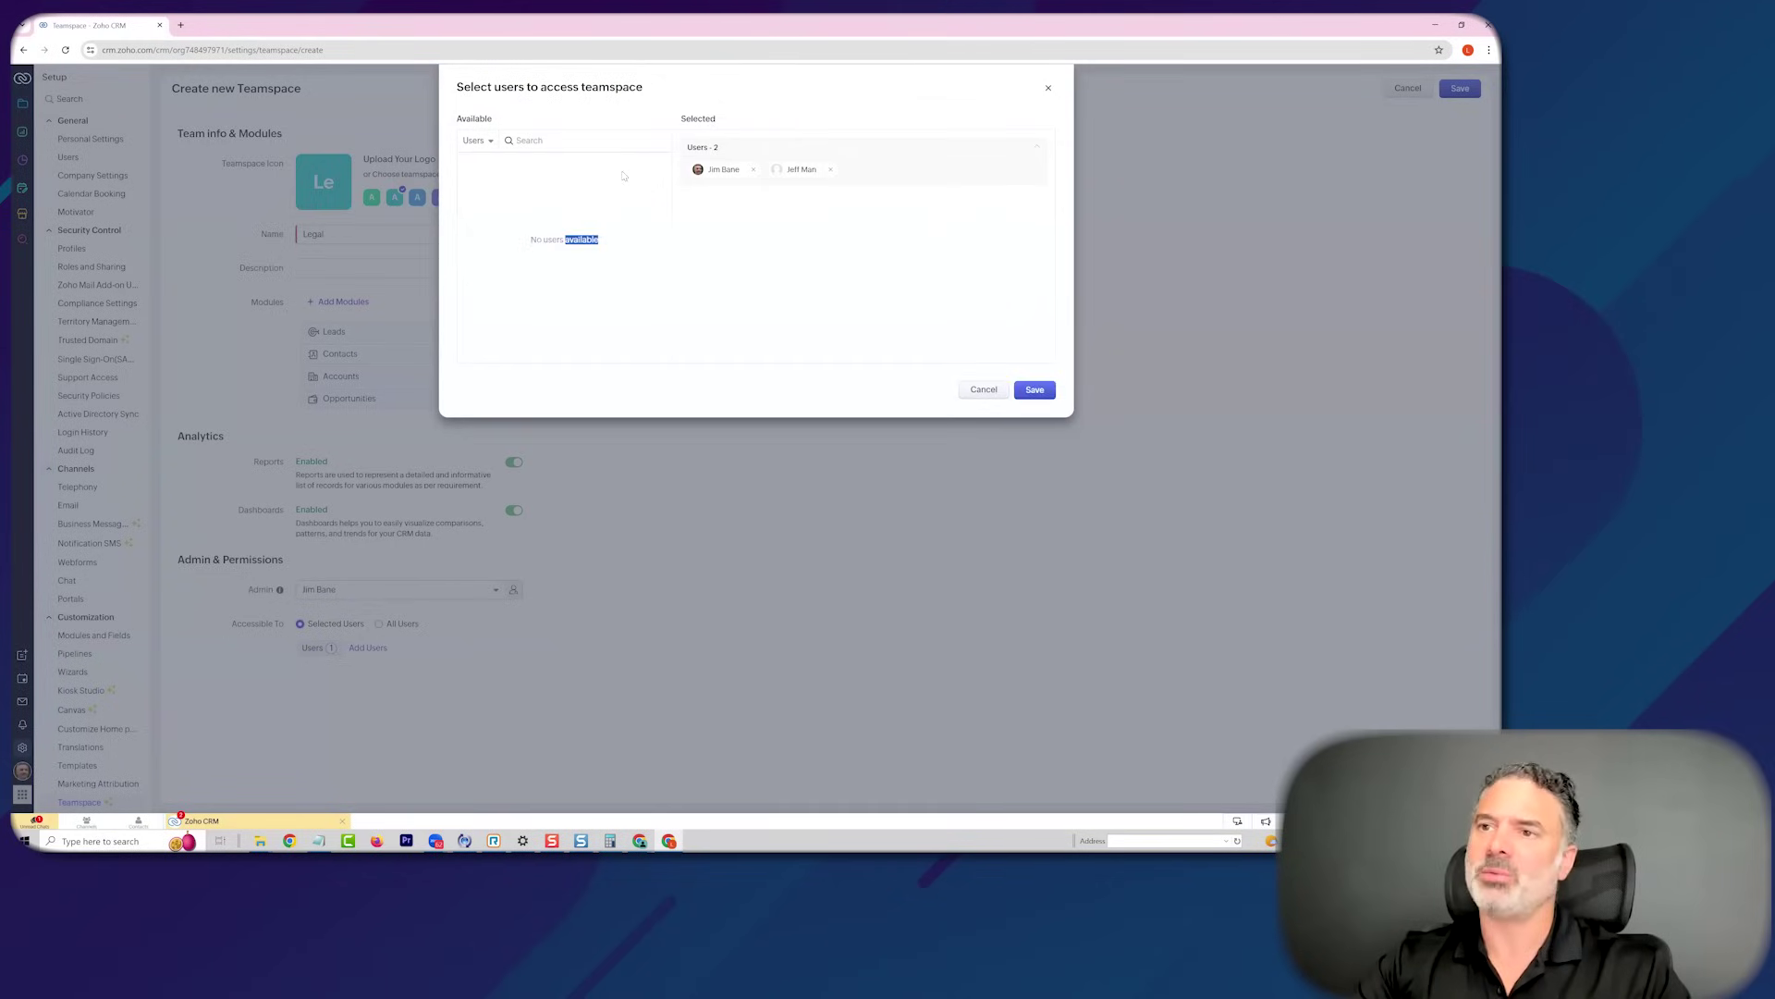
click(1035, 390)
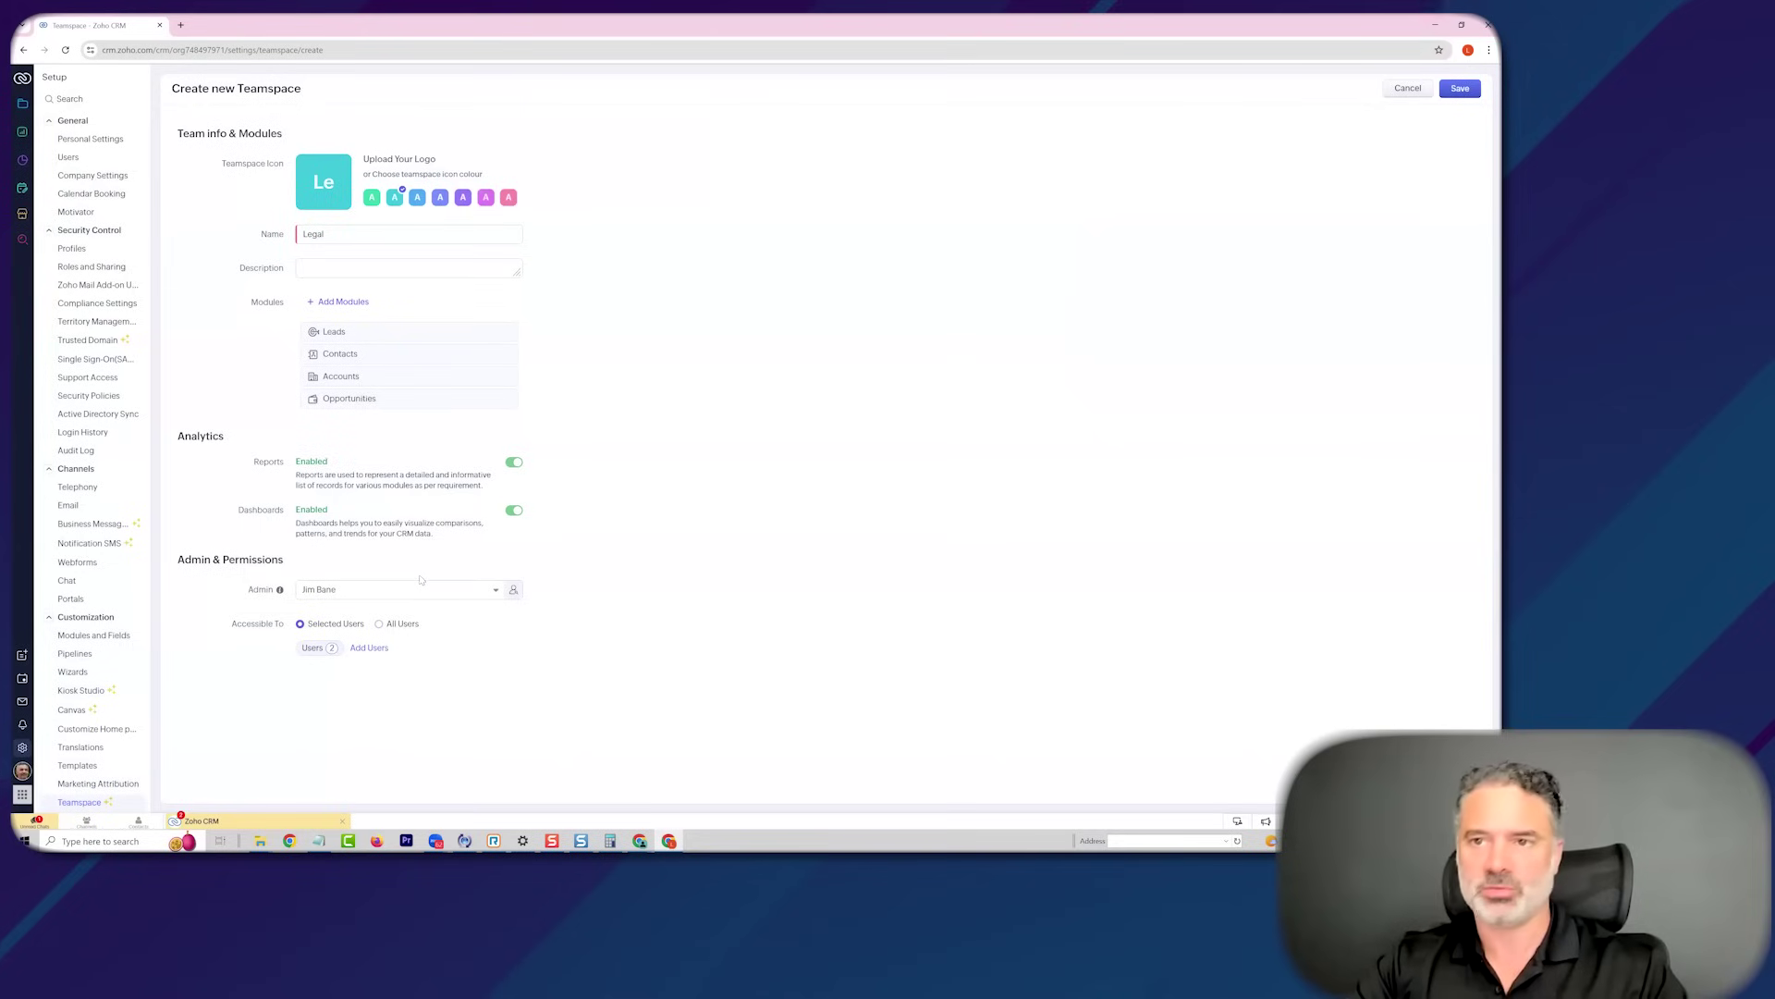
click(1460, 89)
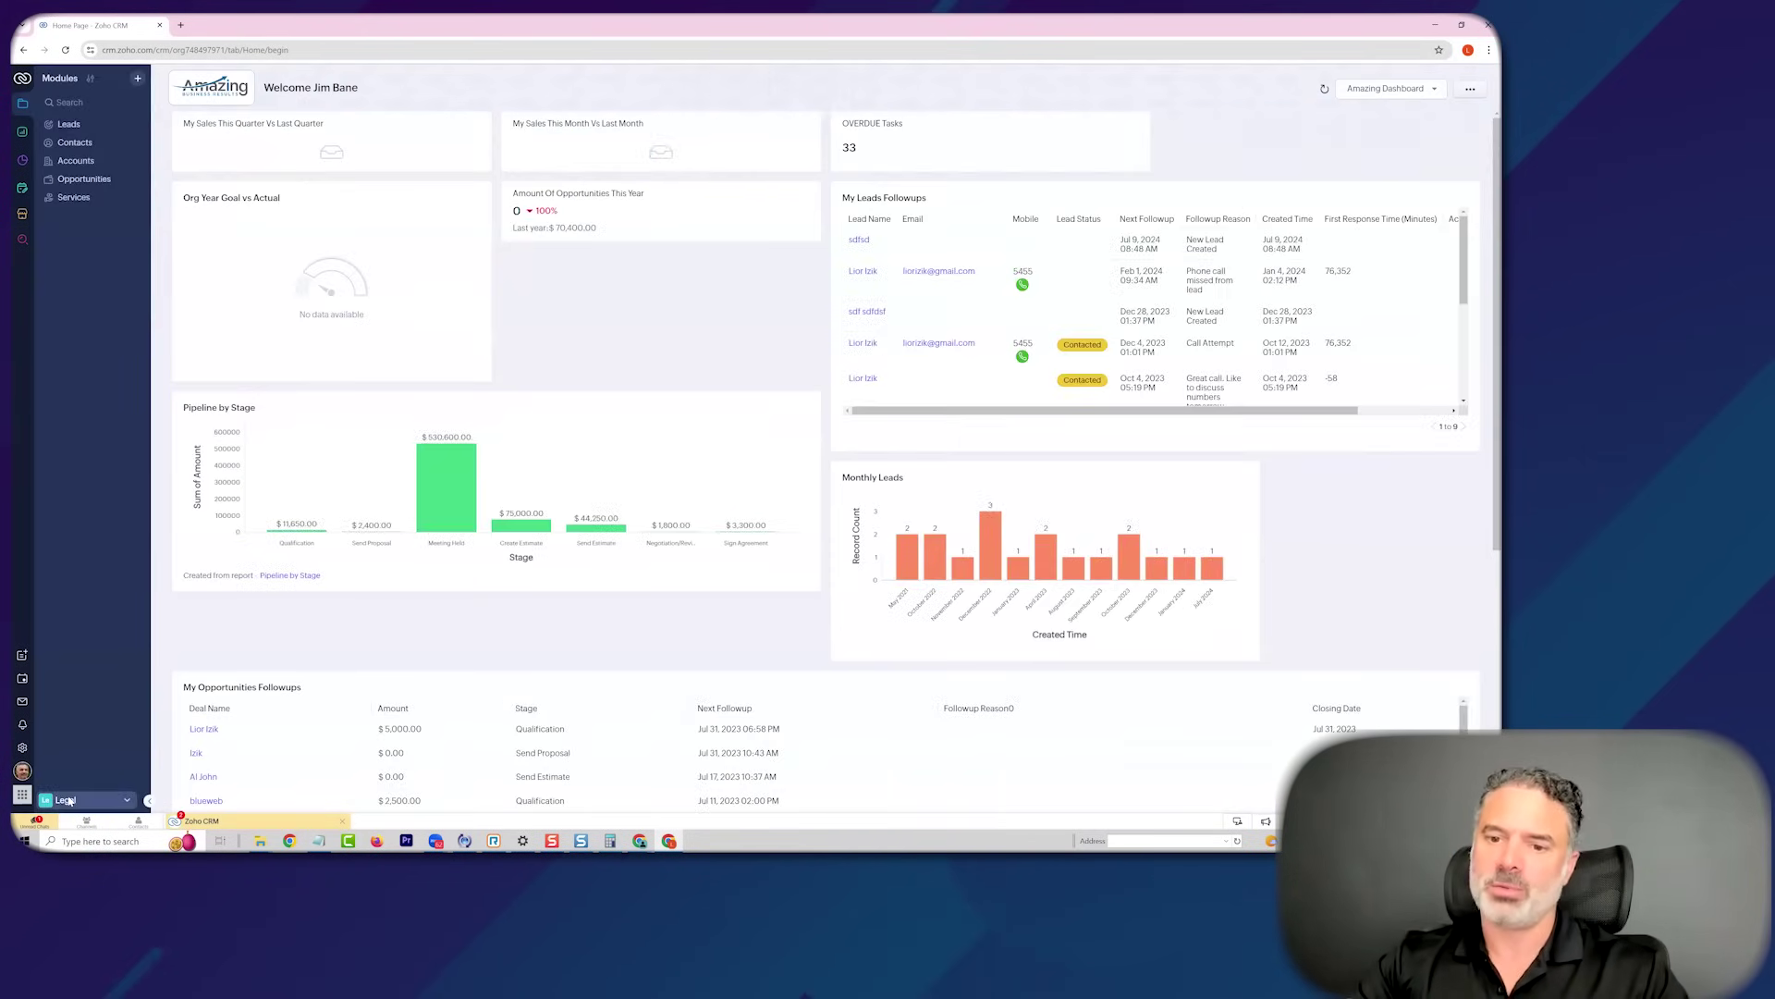
click(68, 801)
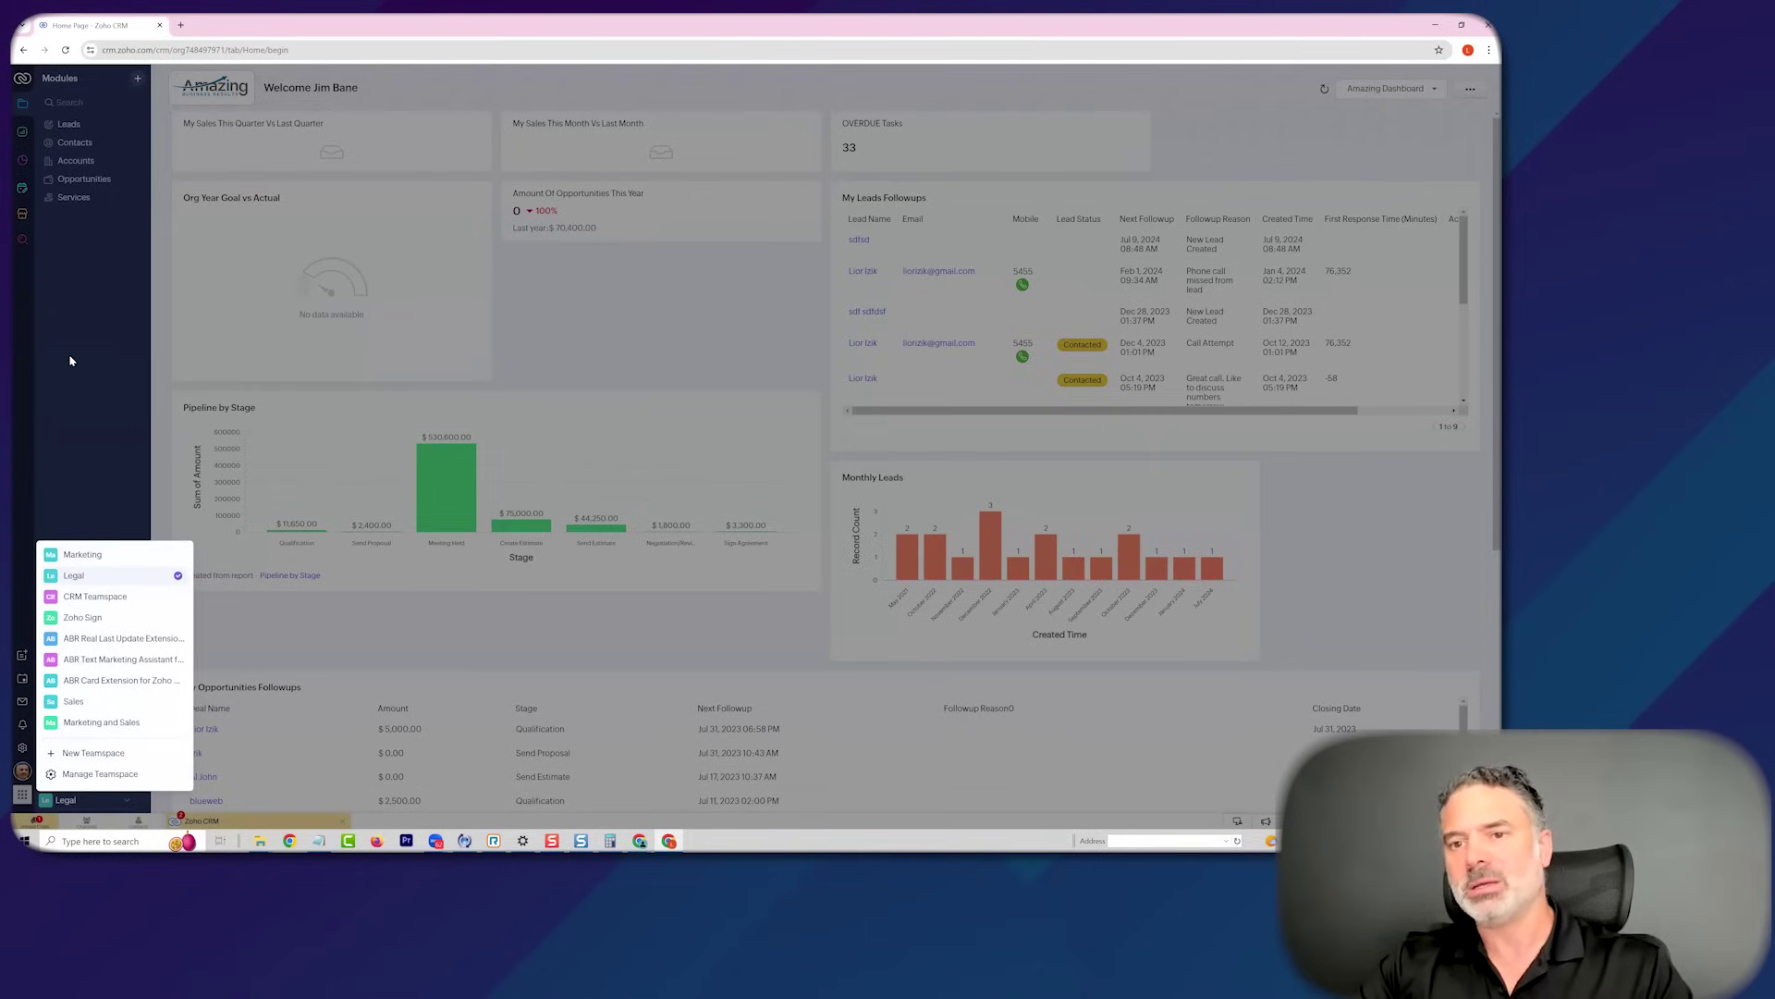
mouse_move(83, 574)
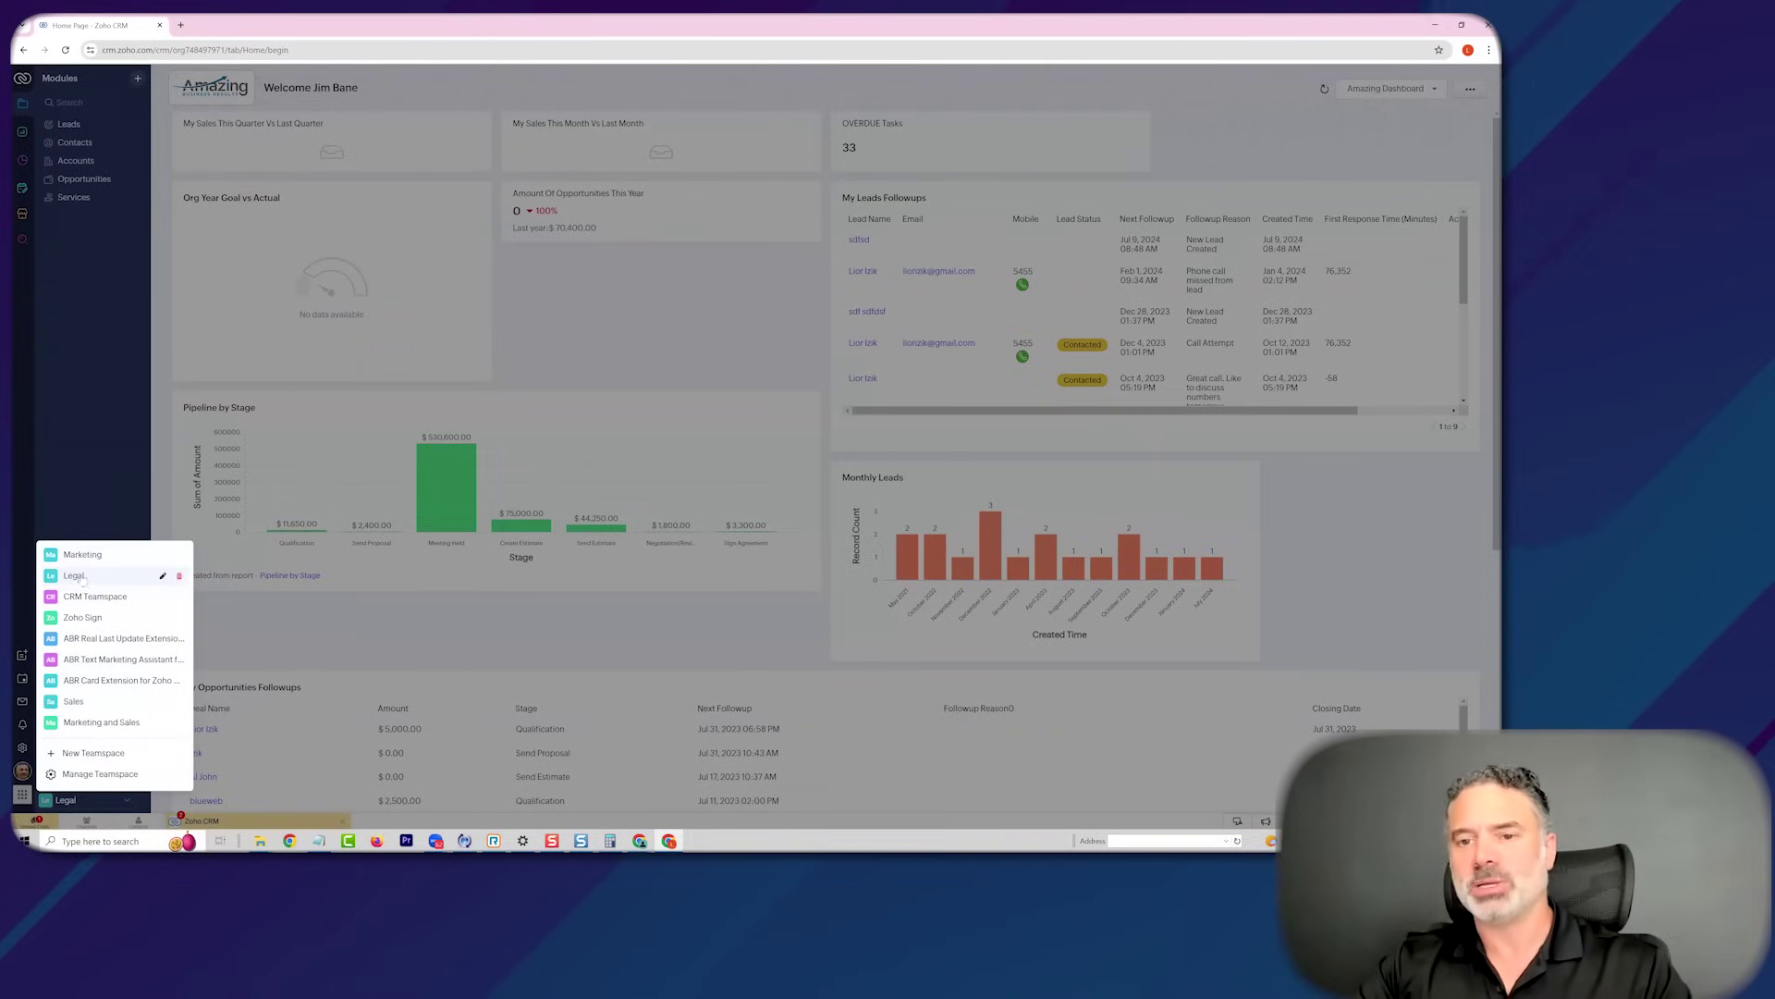
click(102, 369)
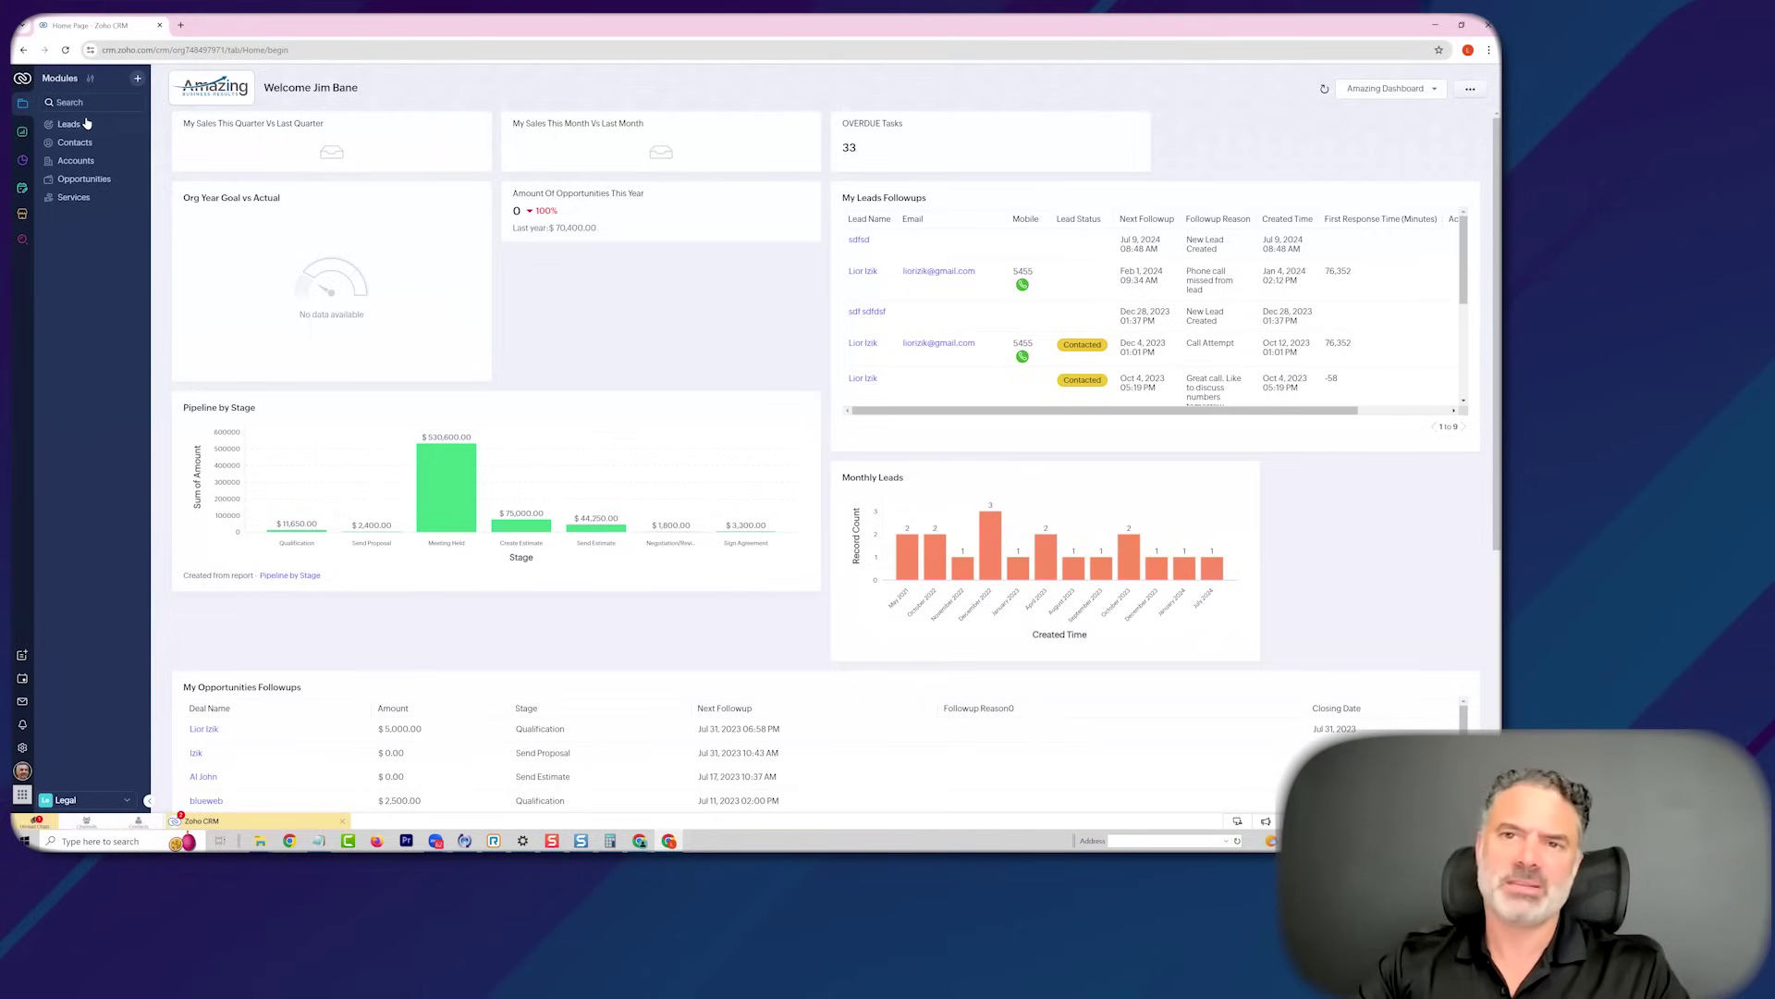
Start a new module from the Modules + button, choosing the Team Modules type
click(138, 79)
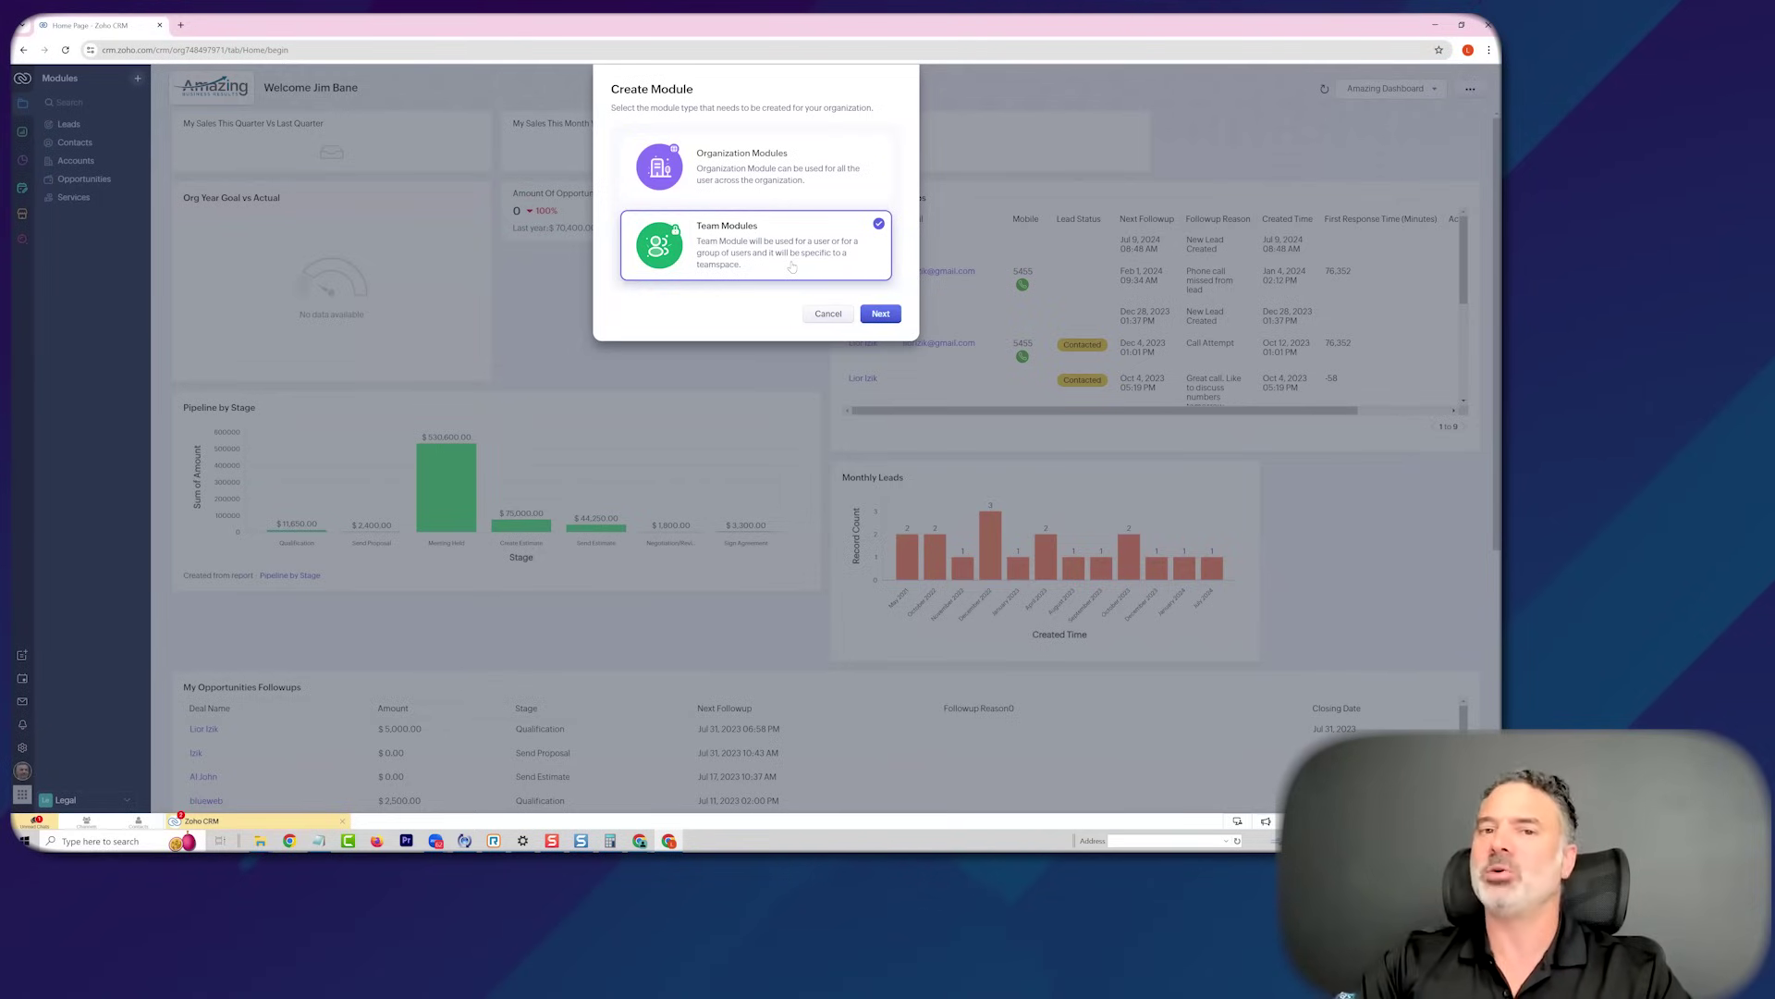
Continue to the Select Template gallery for the team module
click(880, 313)
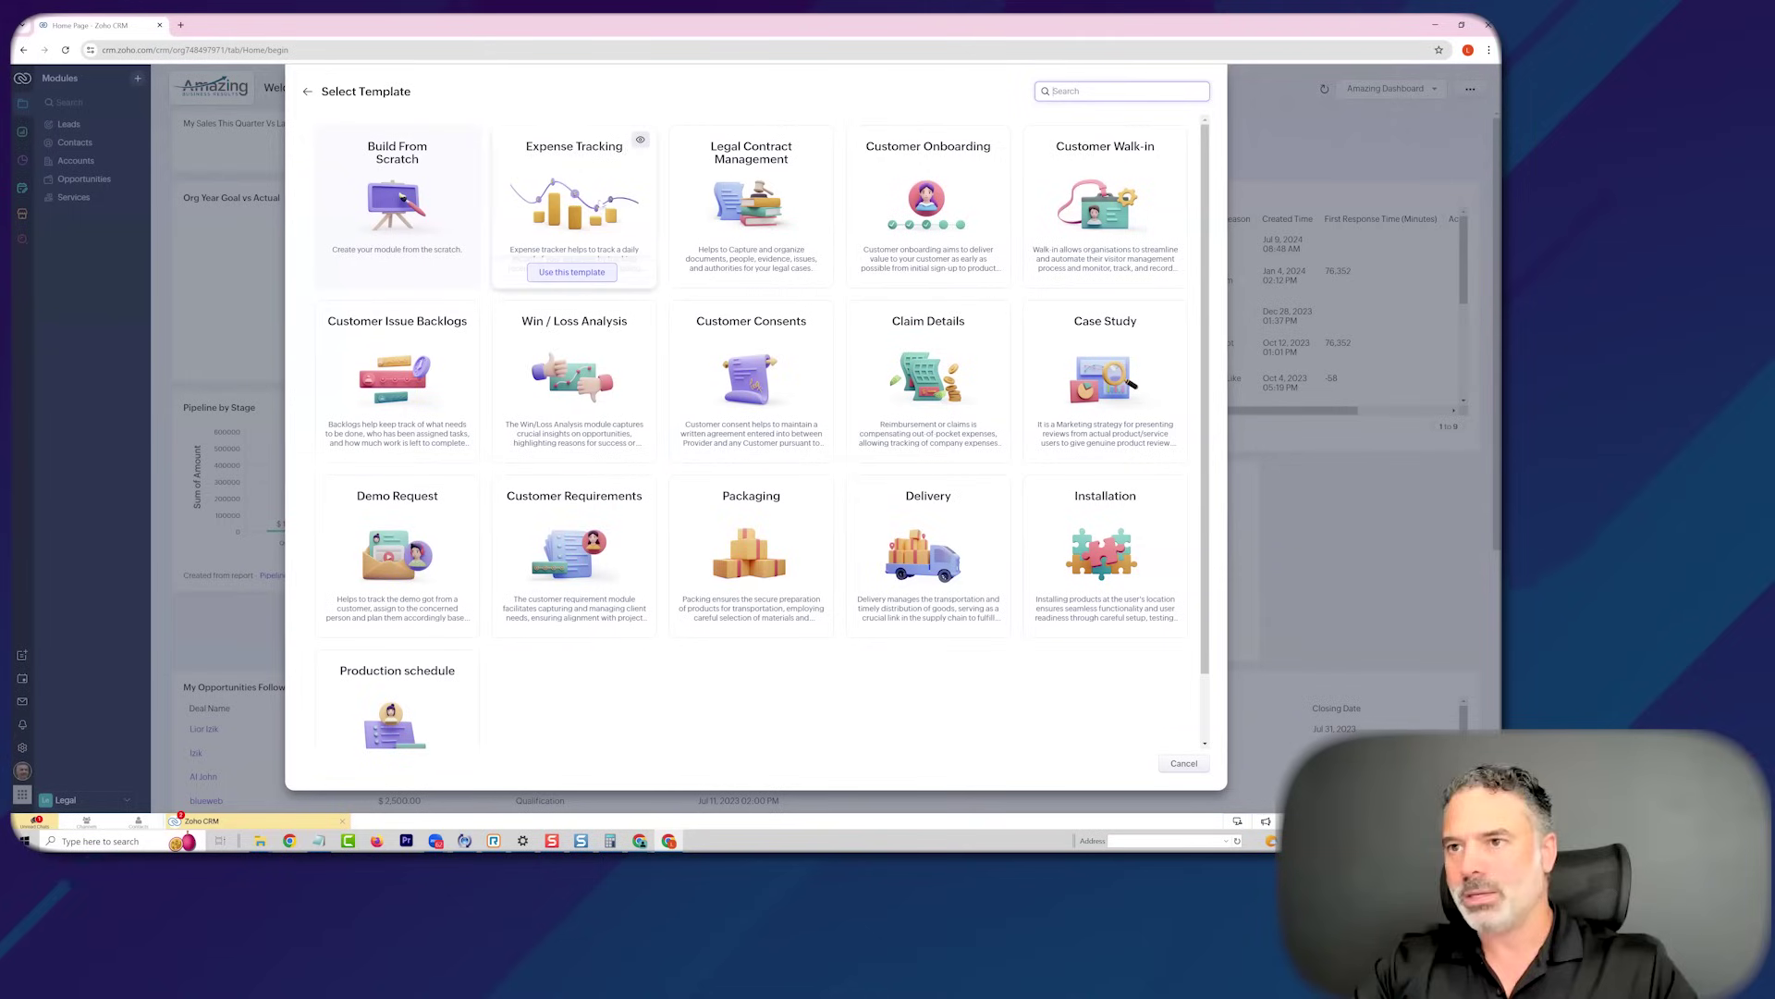
mouse_move(751, 206)
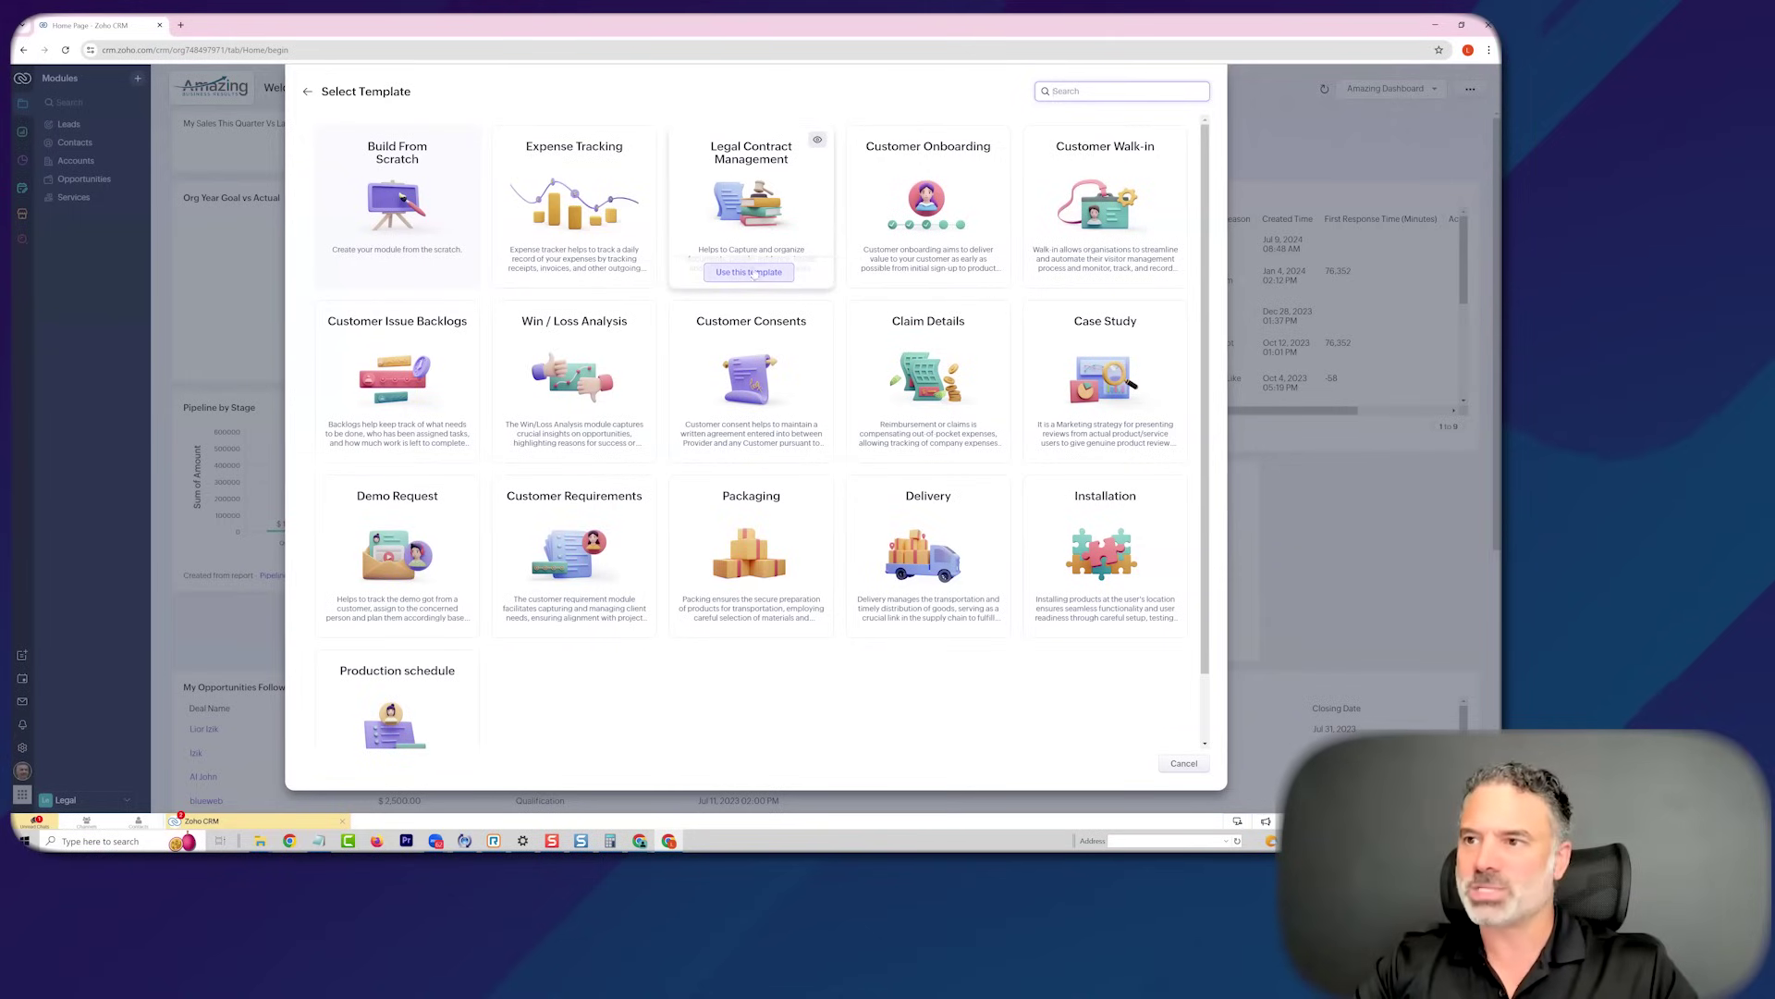
Apply the Legal Contract Management template and browse its prefilled case fields
click(749, 272)
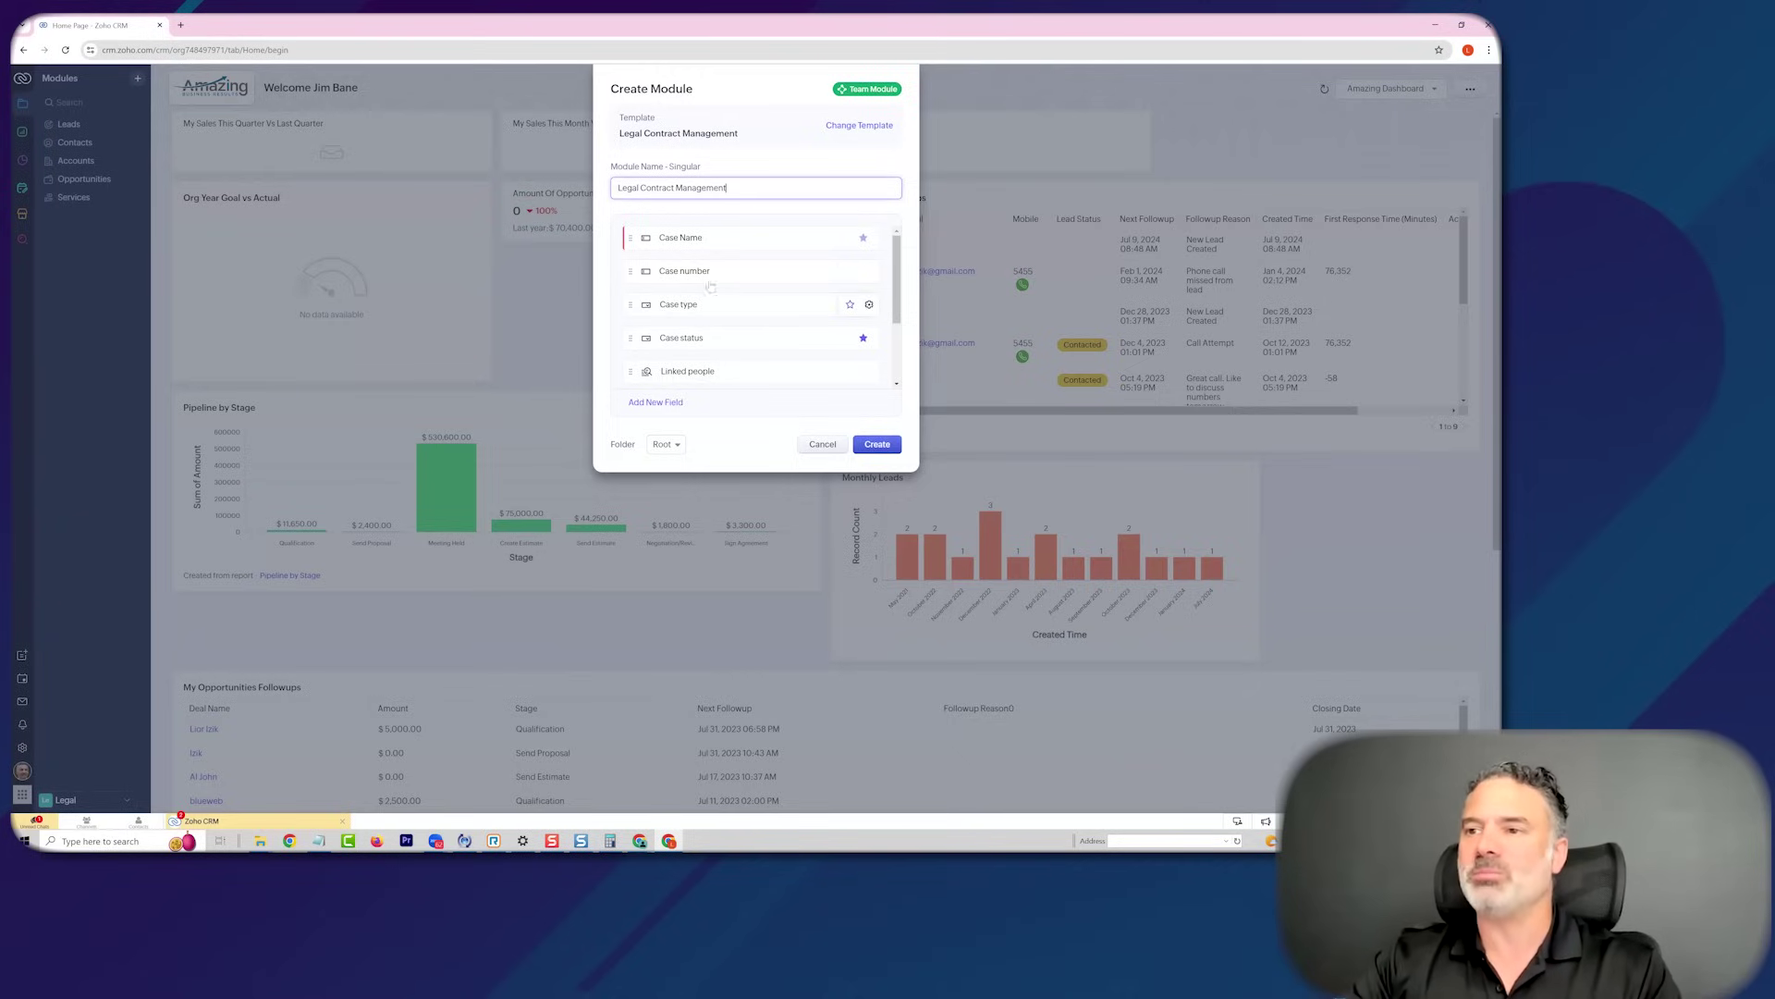
scroll(743, 328, down, 2)
scroll(703, 323, down, 1)
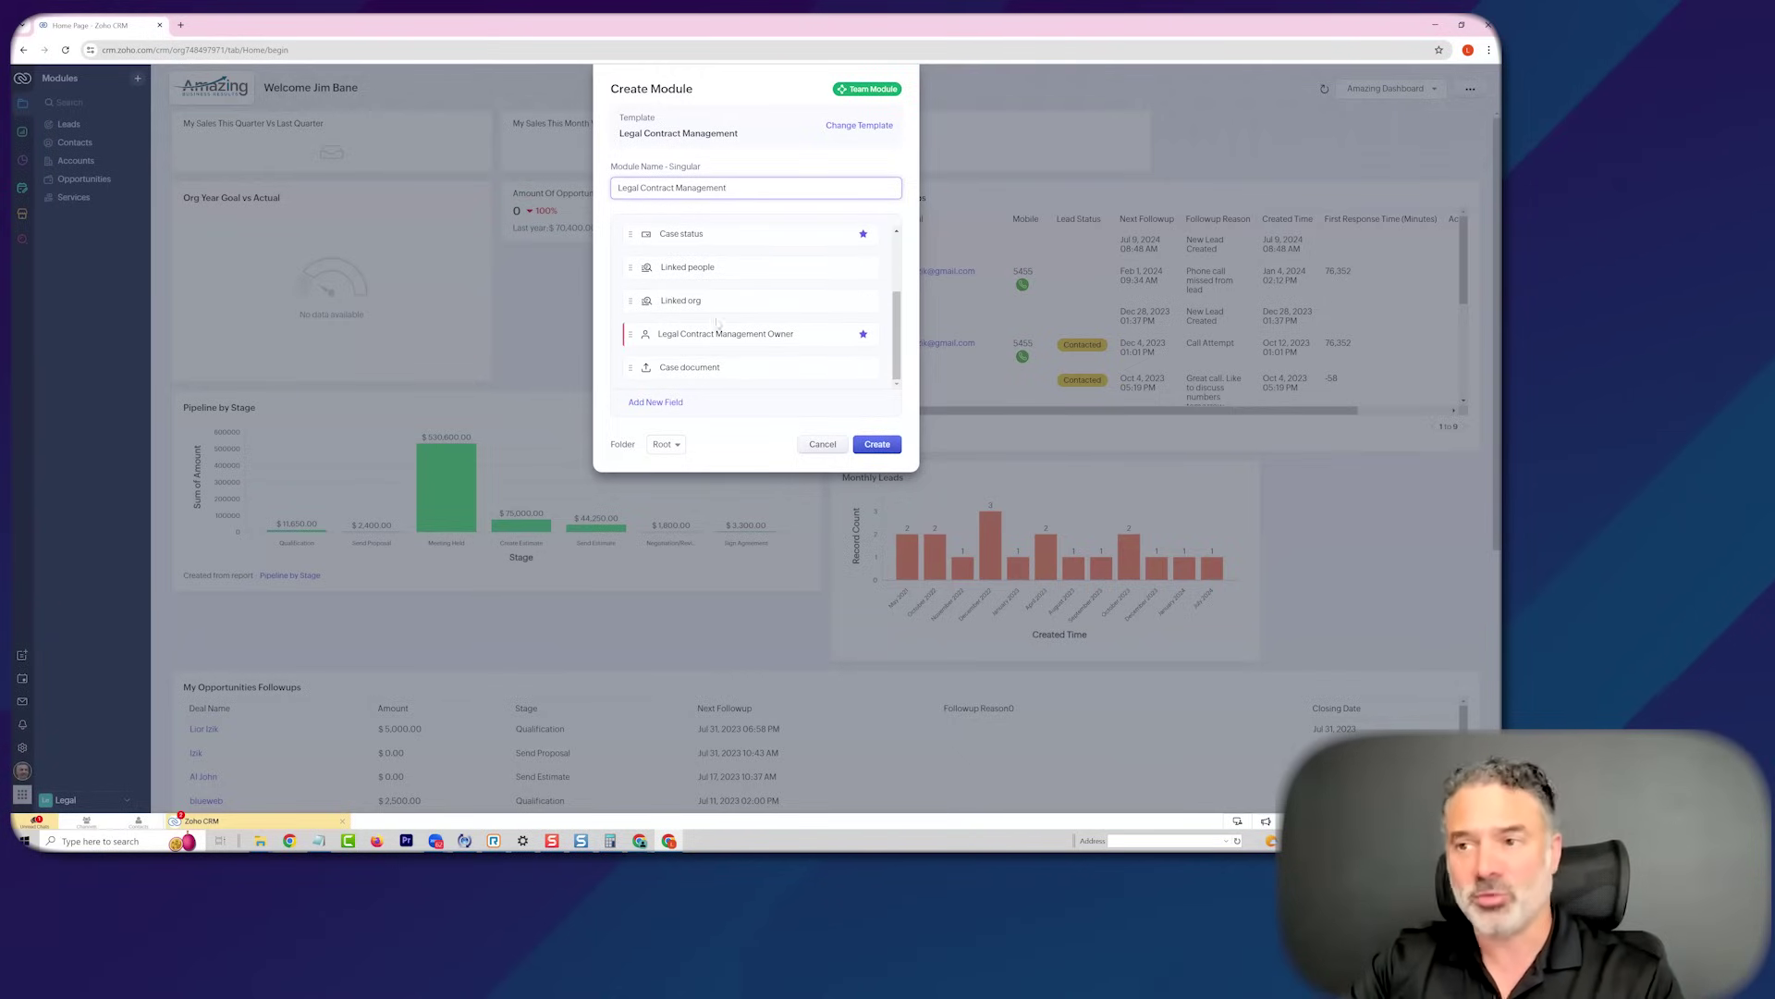
click(662, 403)
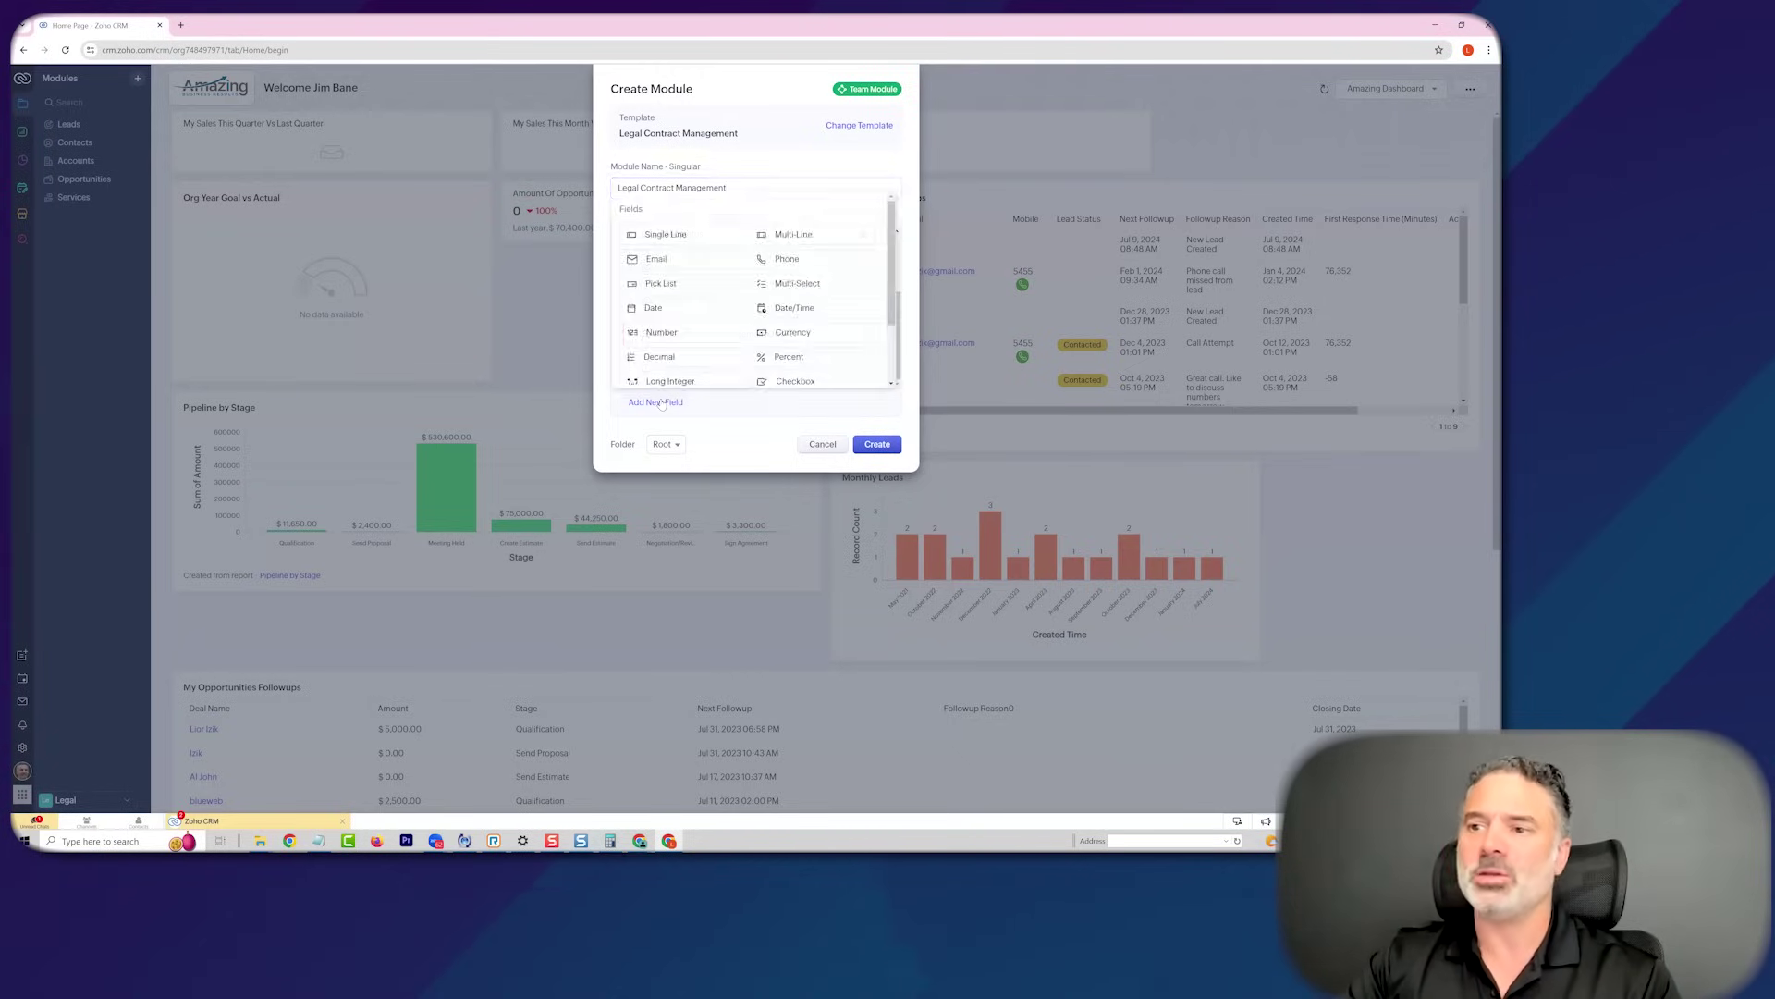
click(814, 167)
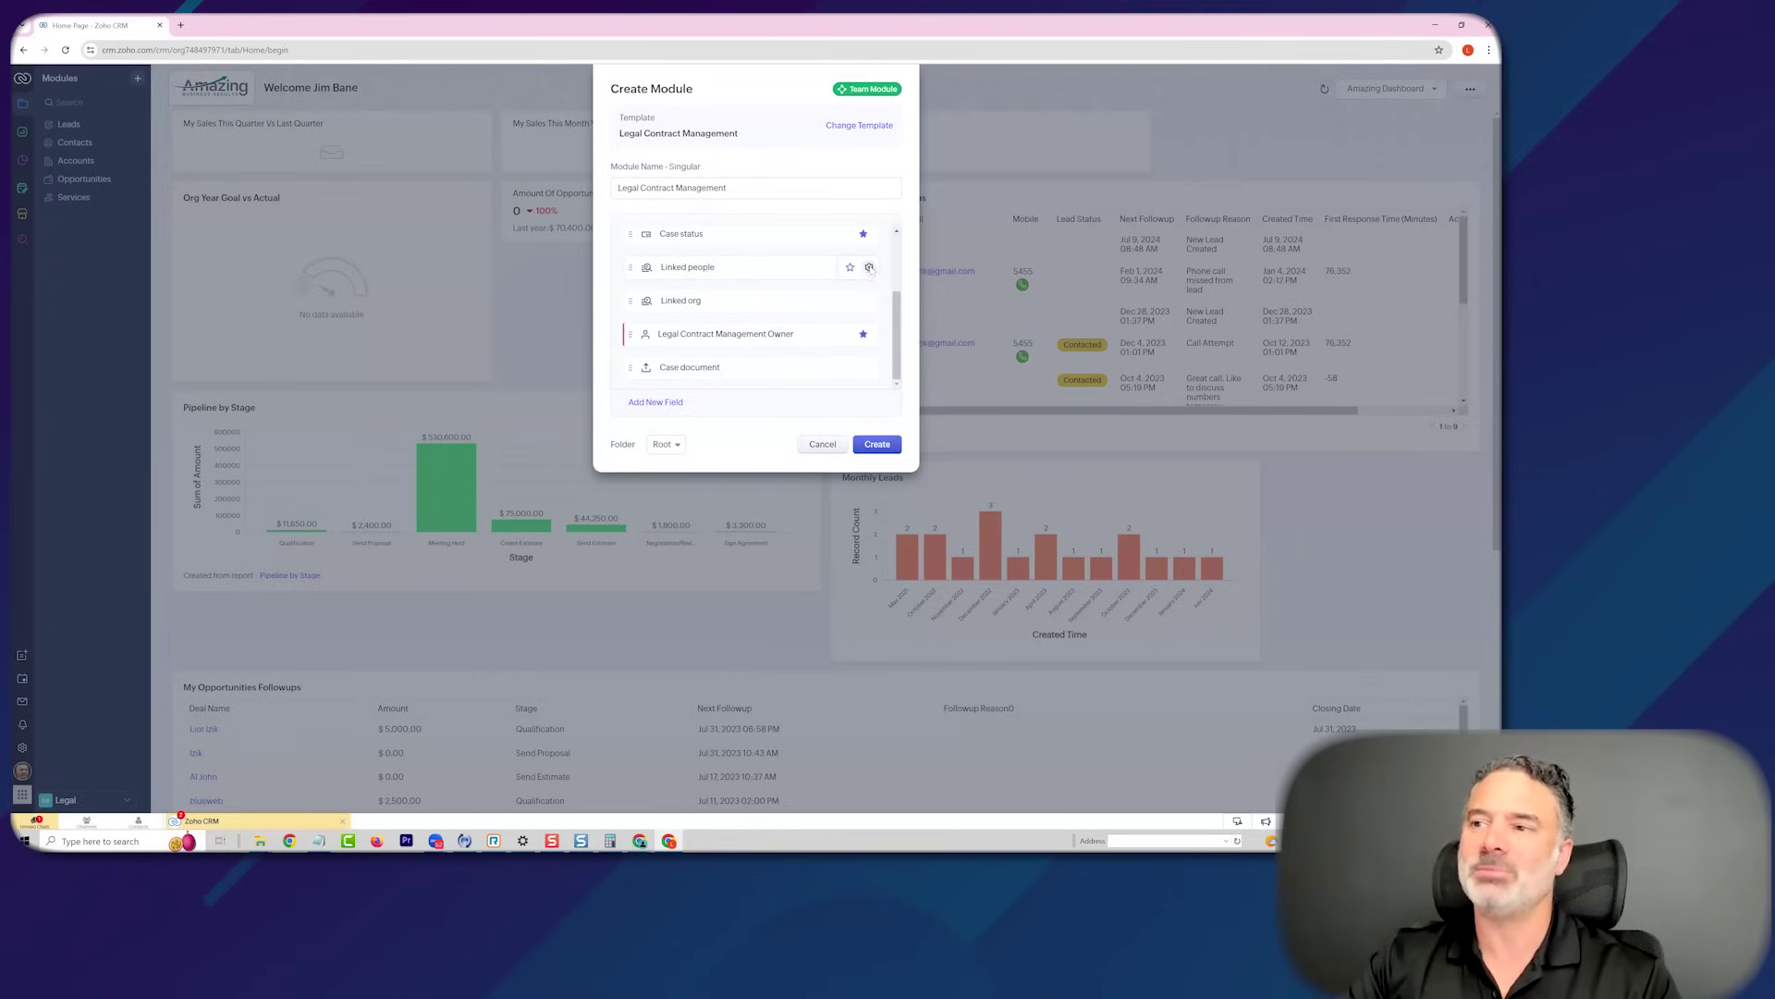
Inspect the properties of the Linked people, Case type and Case number fields
click(869, 268)
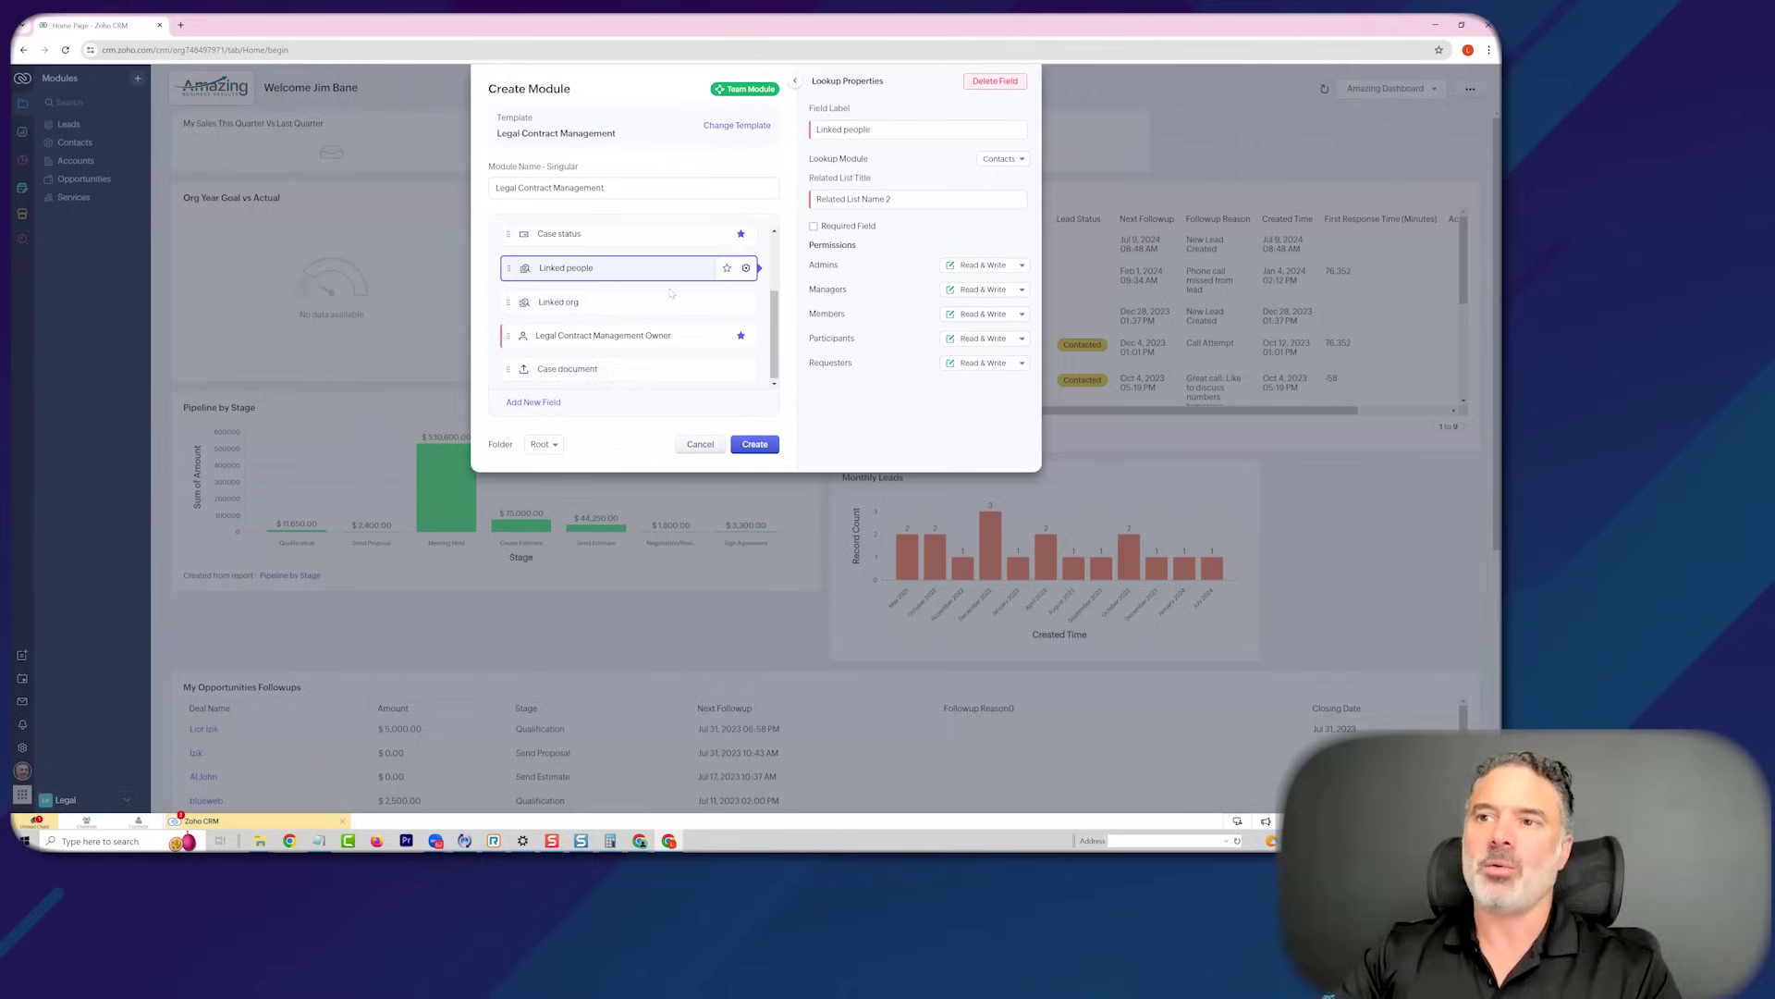
scroll(671, 293, up, 2)
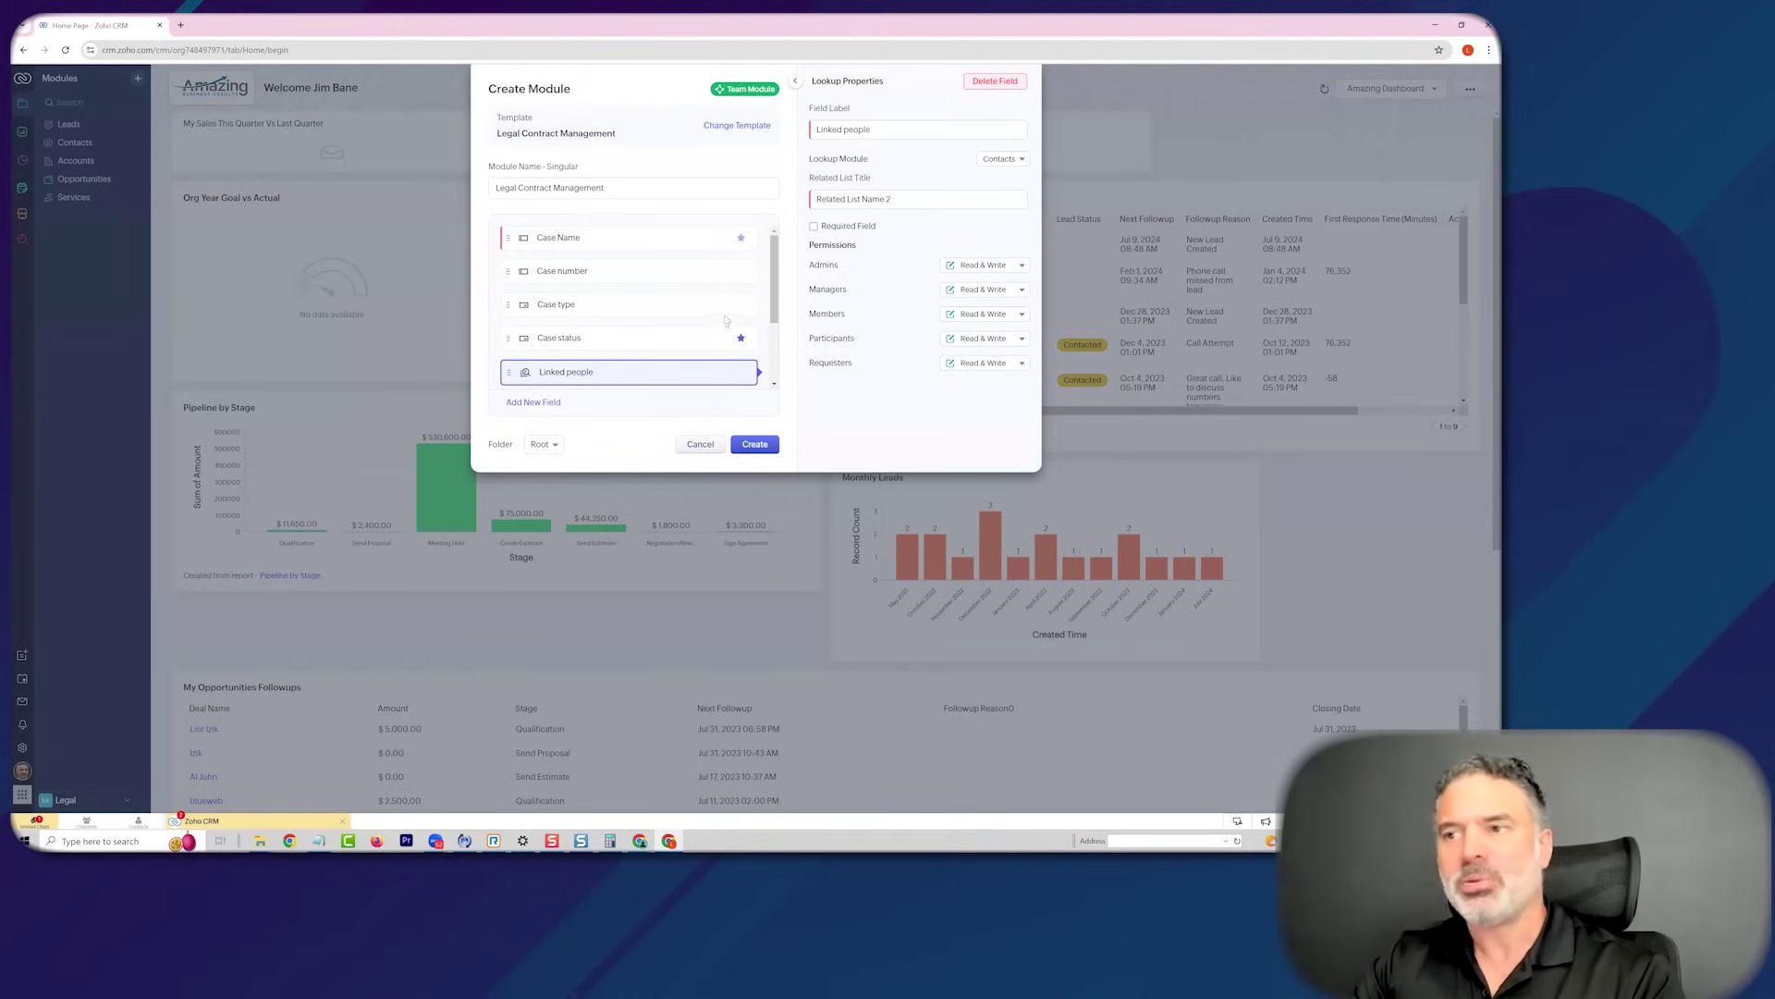
click(669, 305)
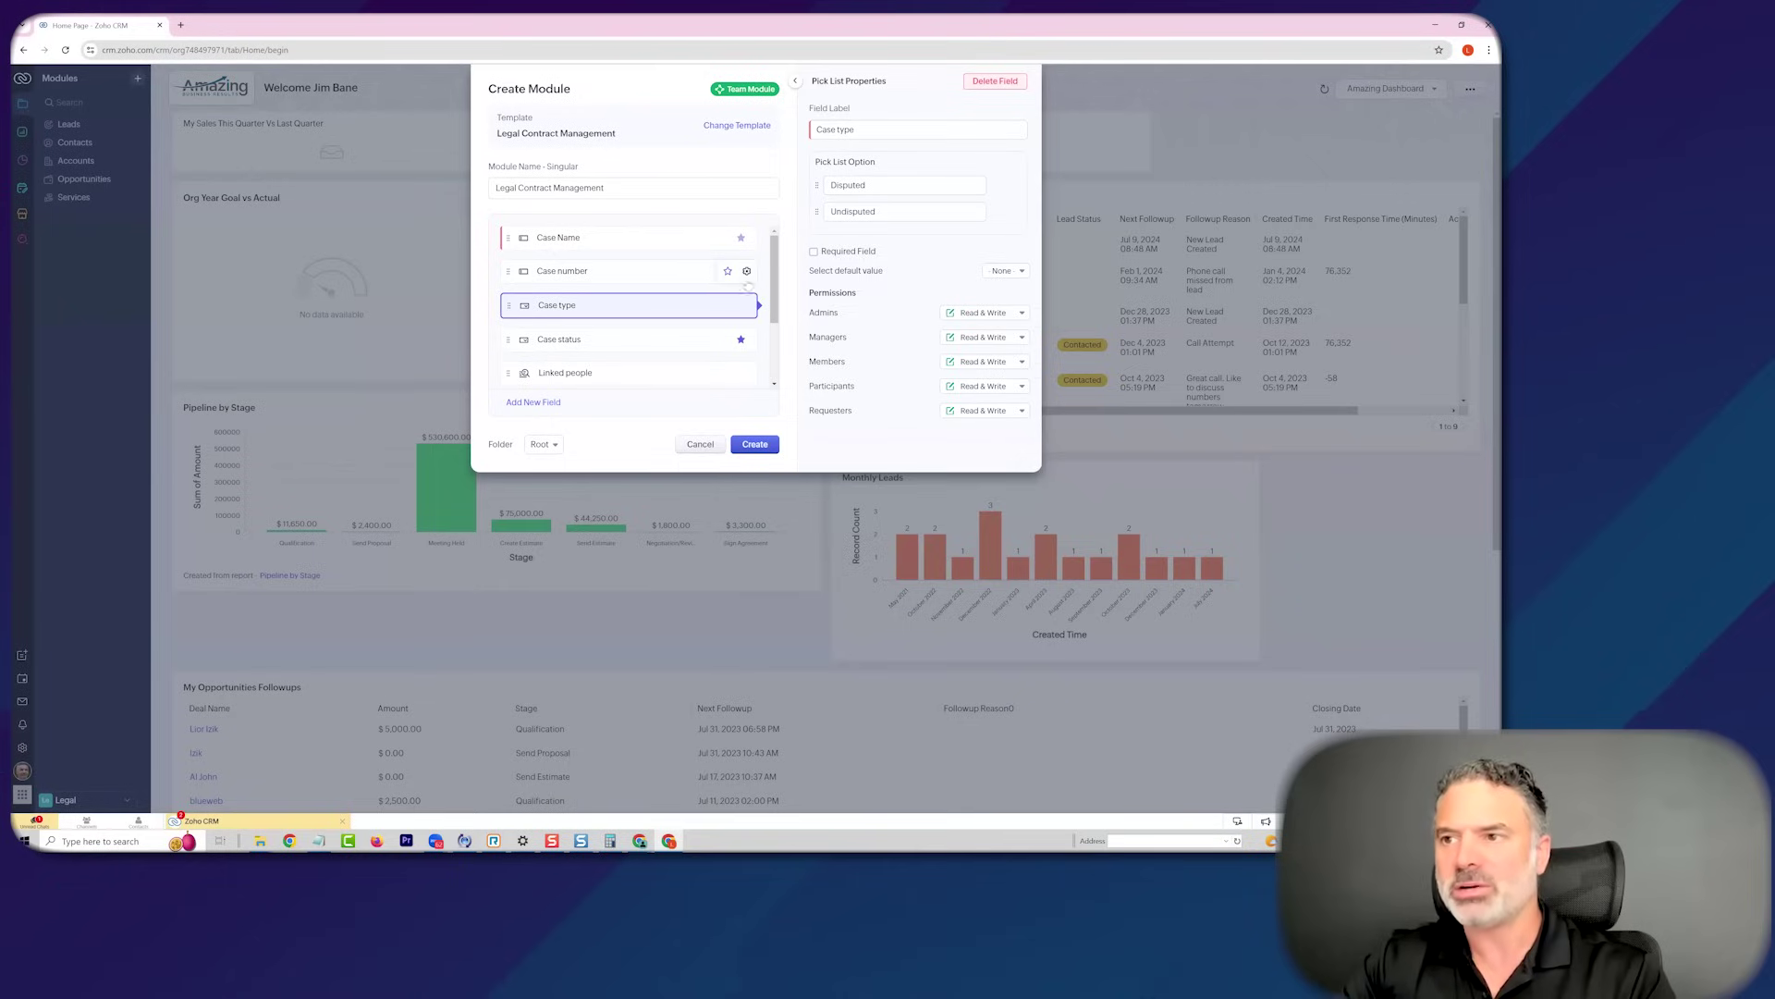
click(748, 272)
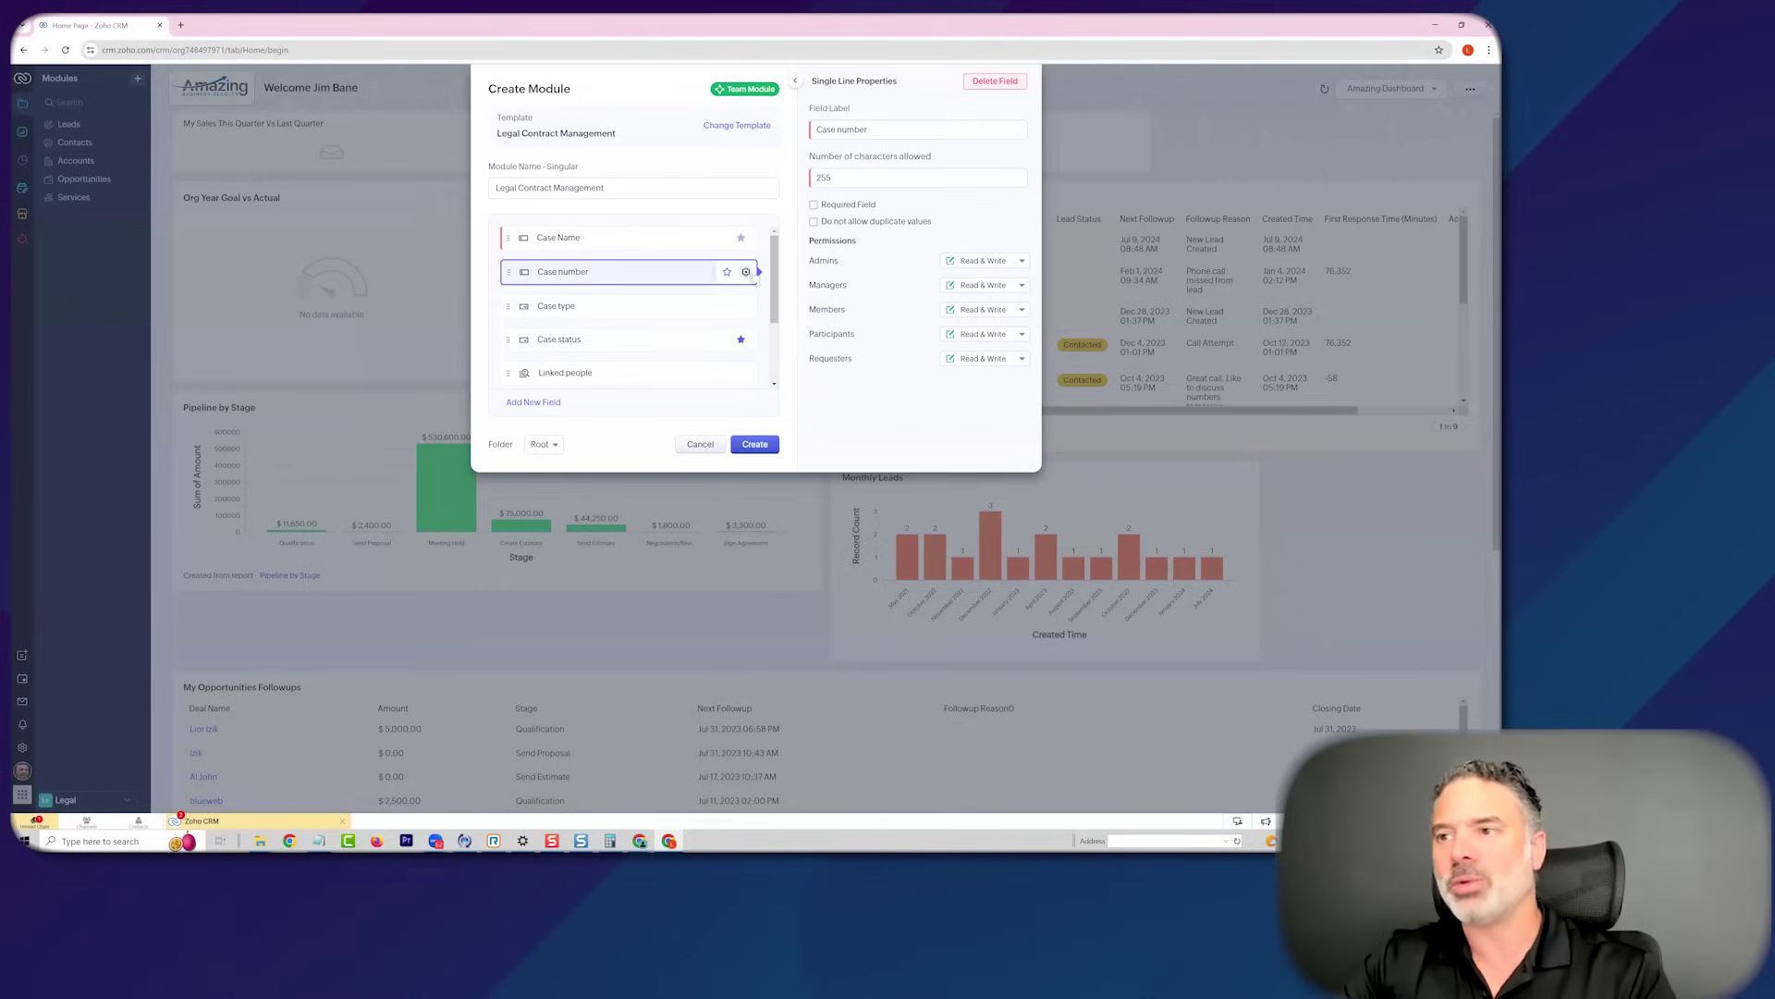
Keep Managers and Requesters at Read & Write on Case number, then create the module
click(995, 288)
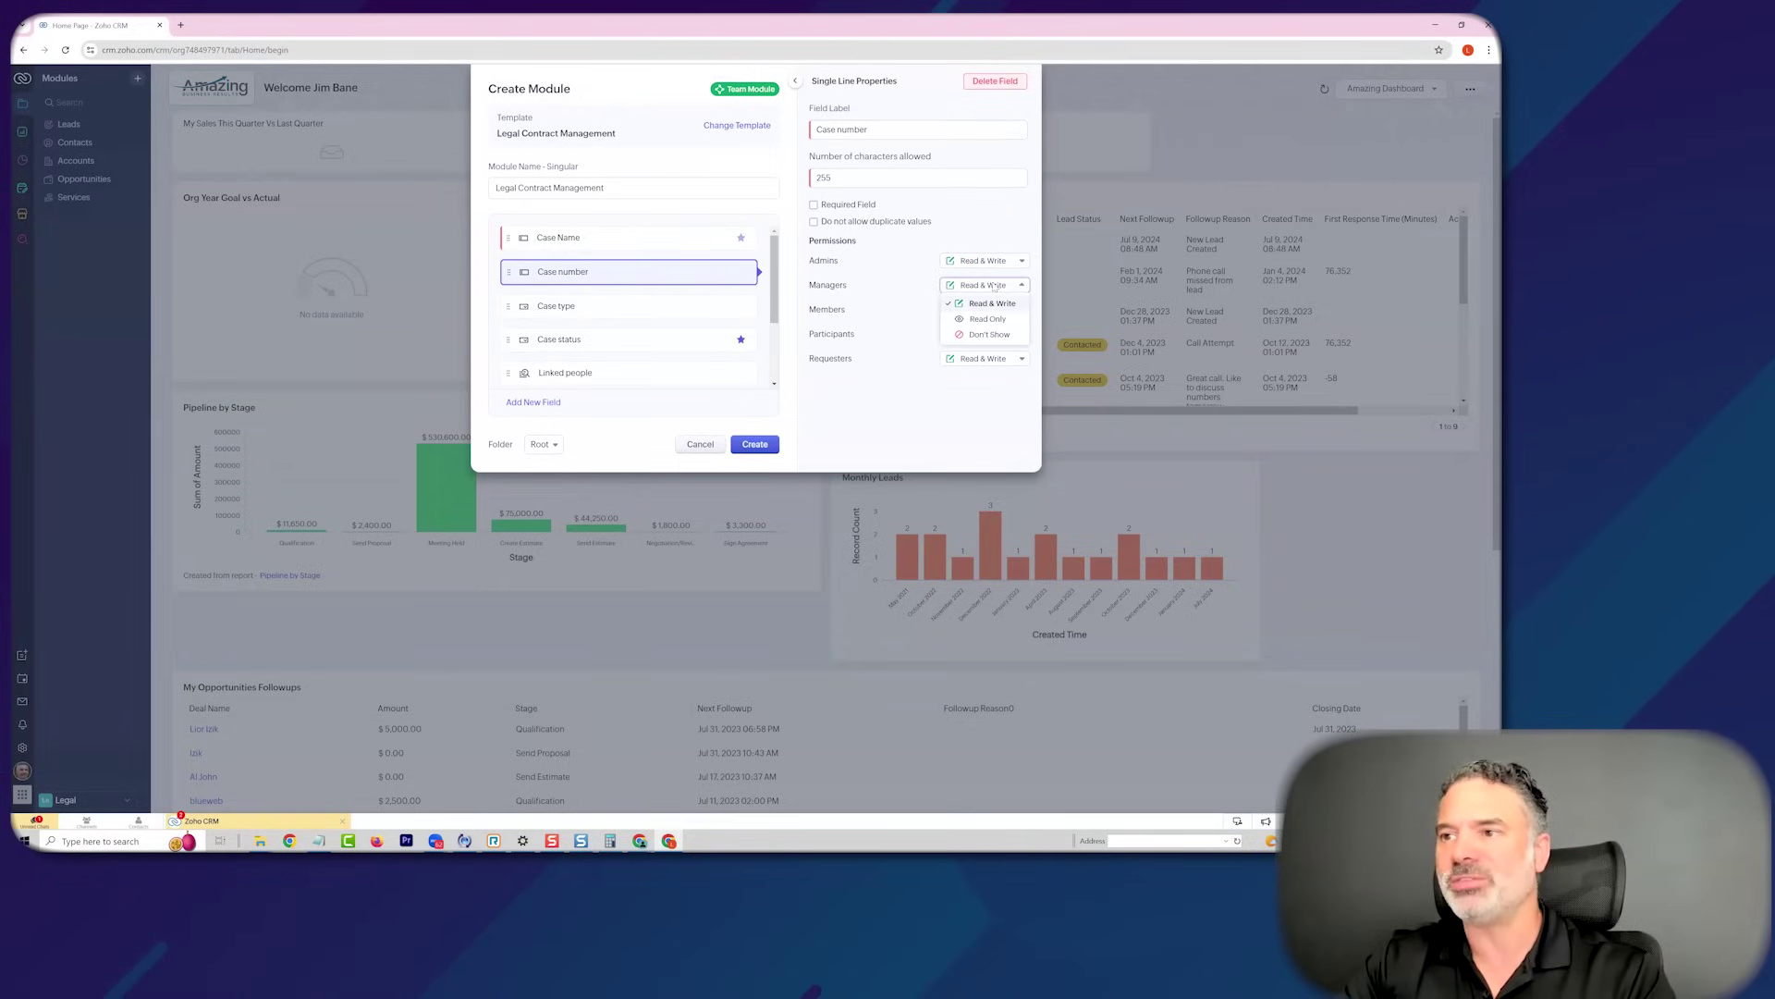
click(885, 293)
click(979, 361)
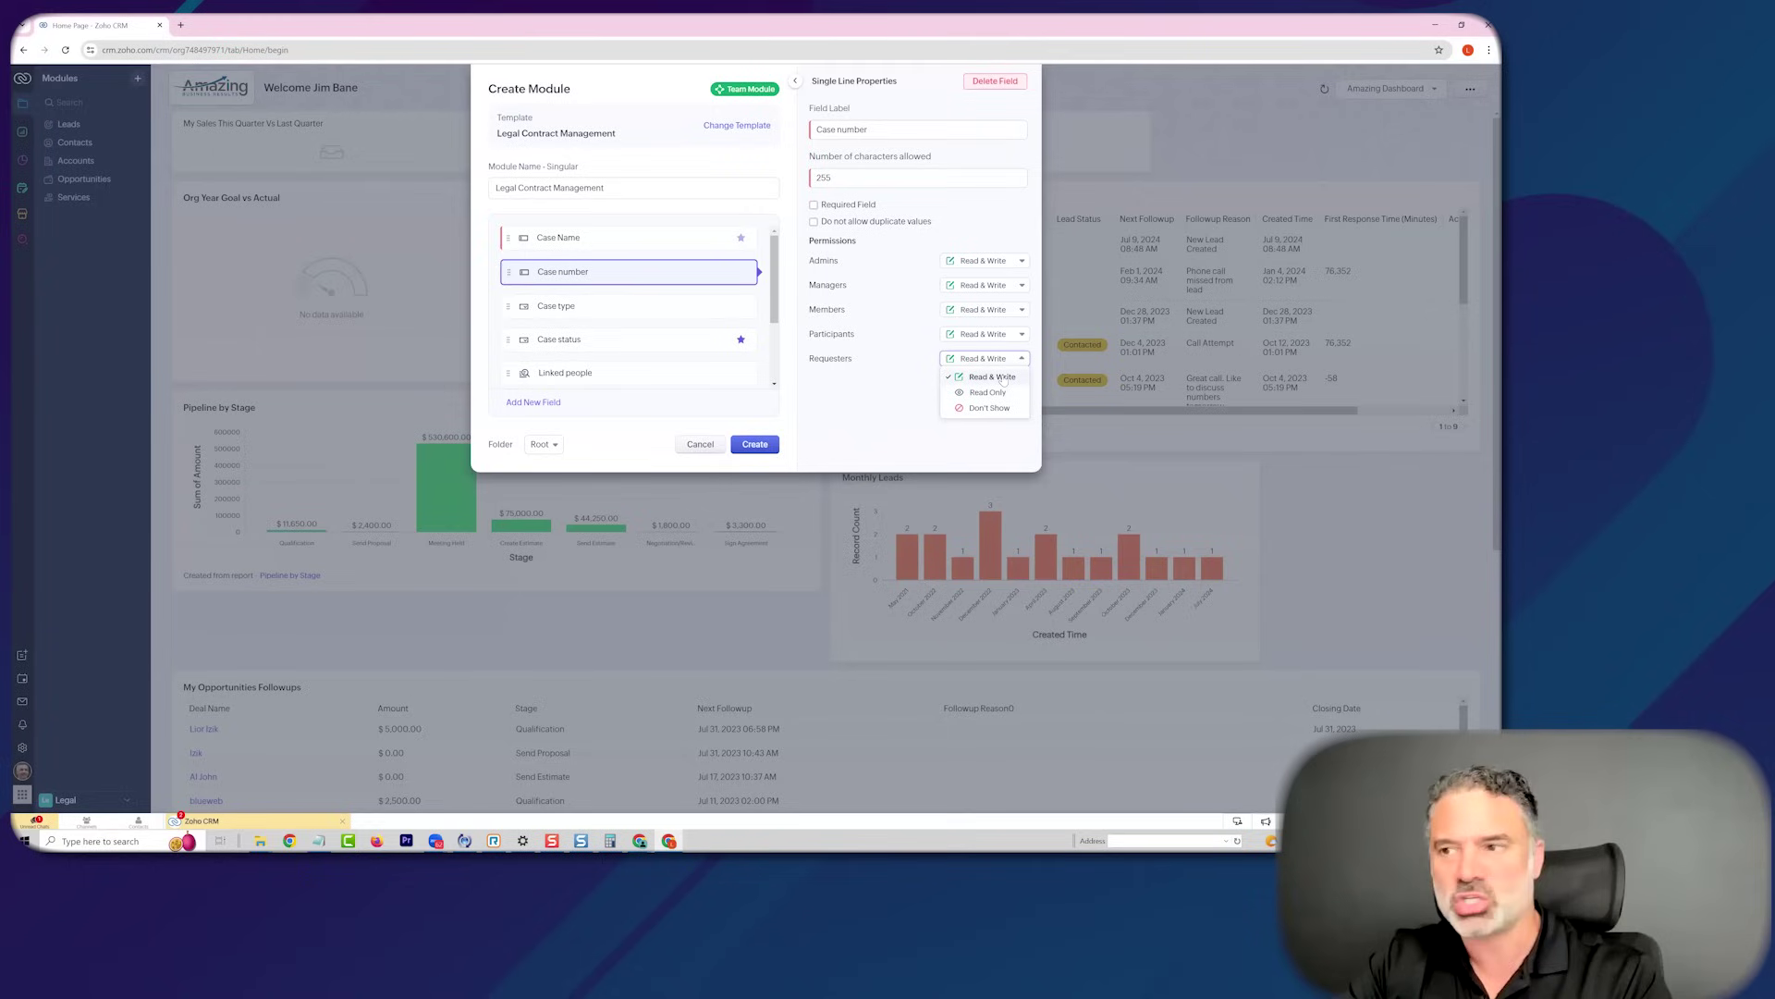
click(886, 372)
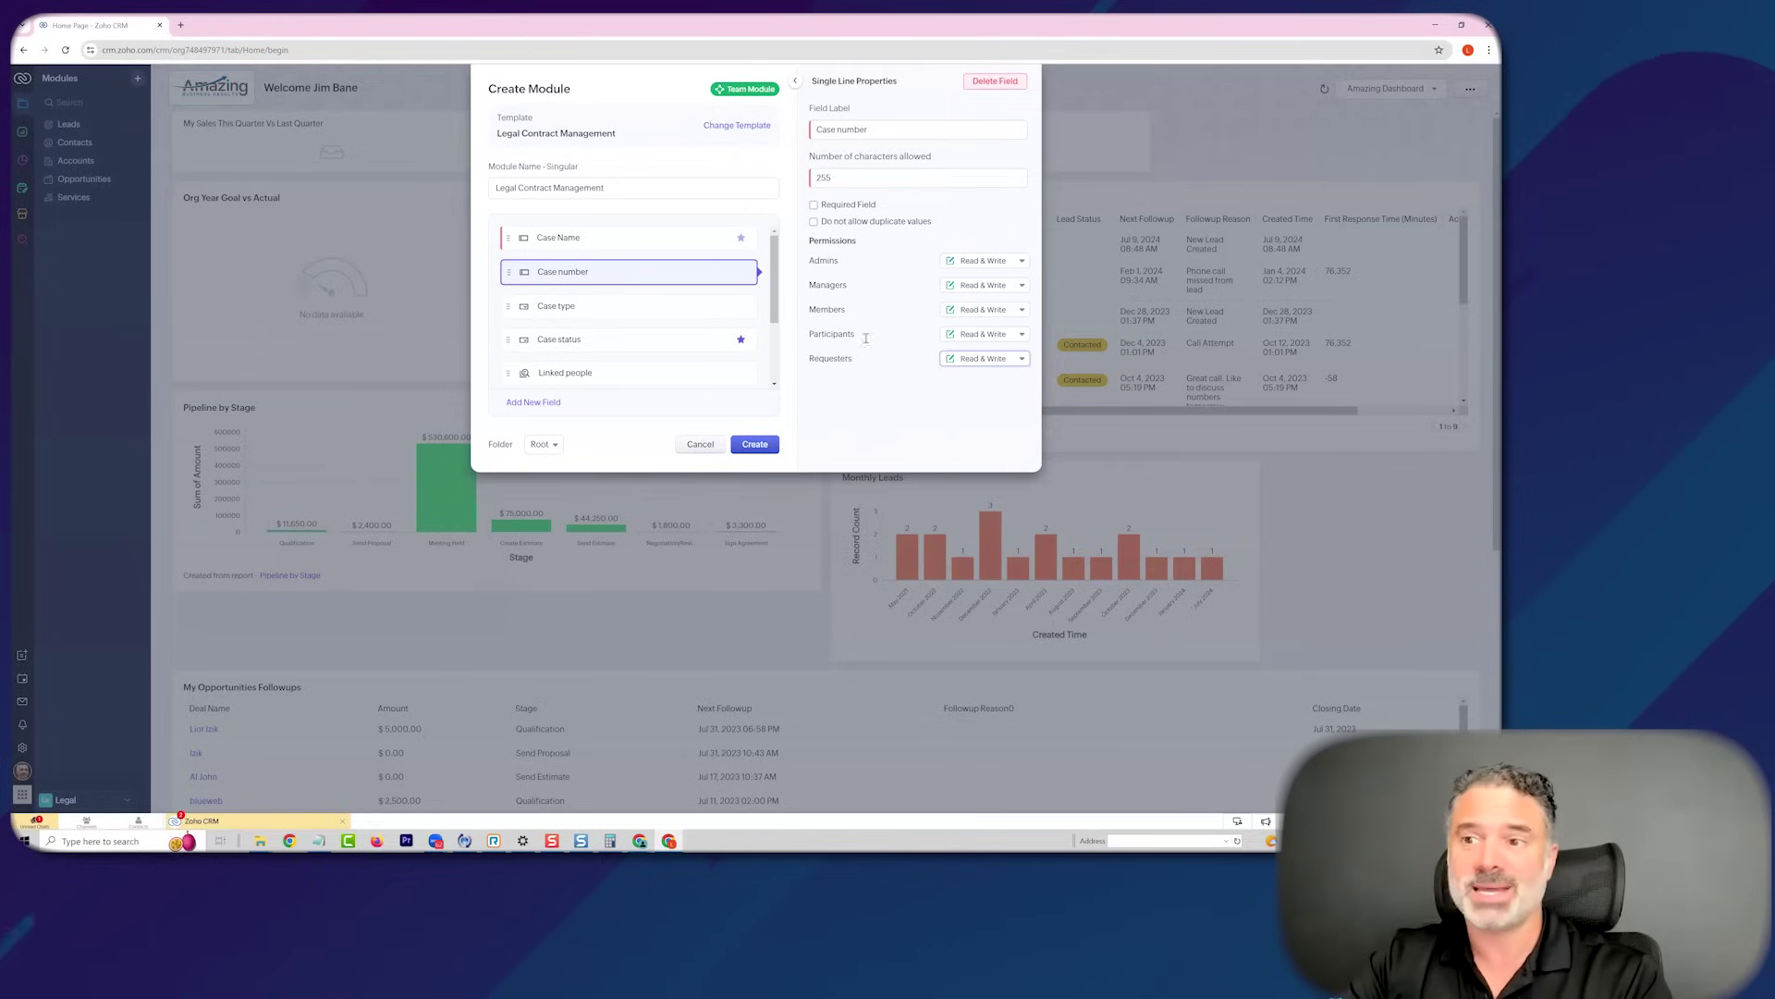
click(760, 449)
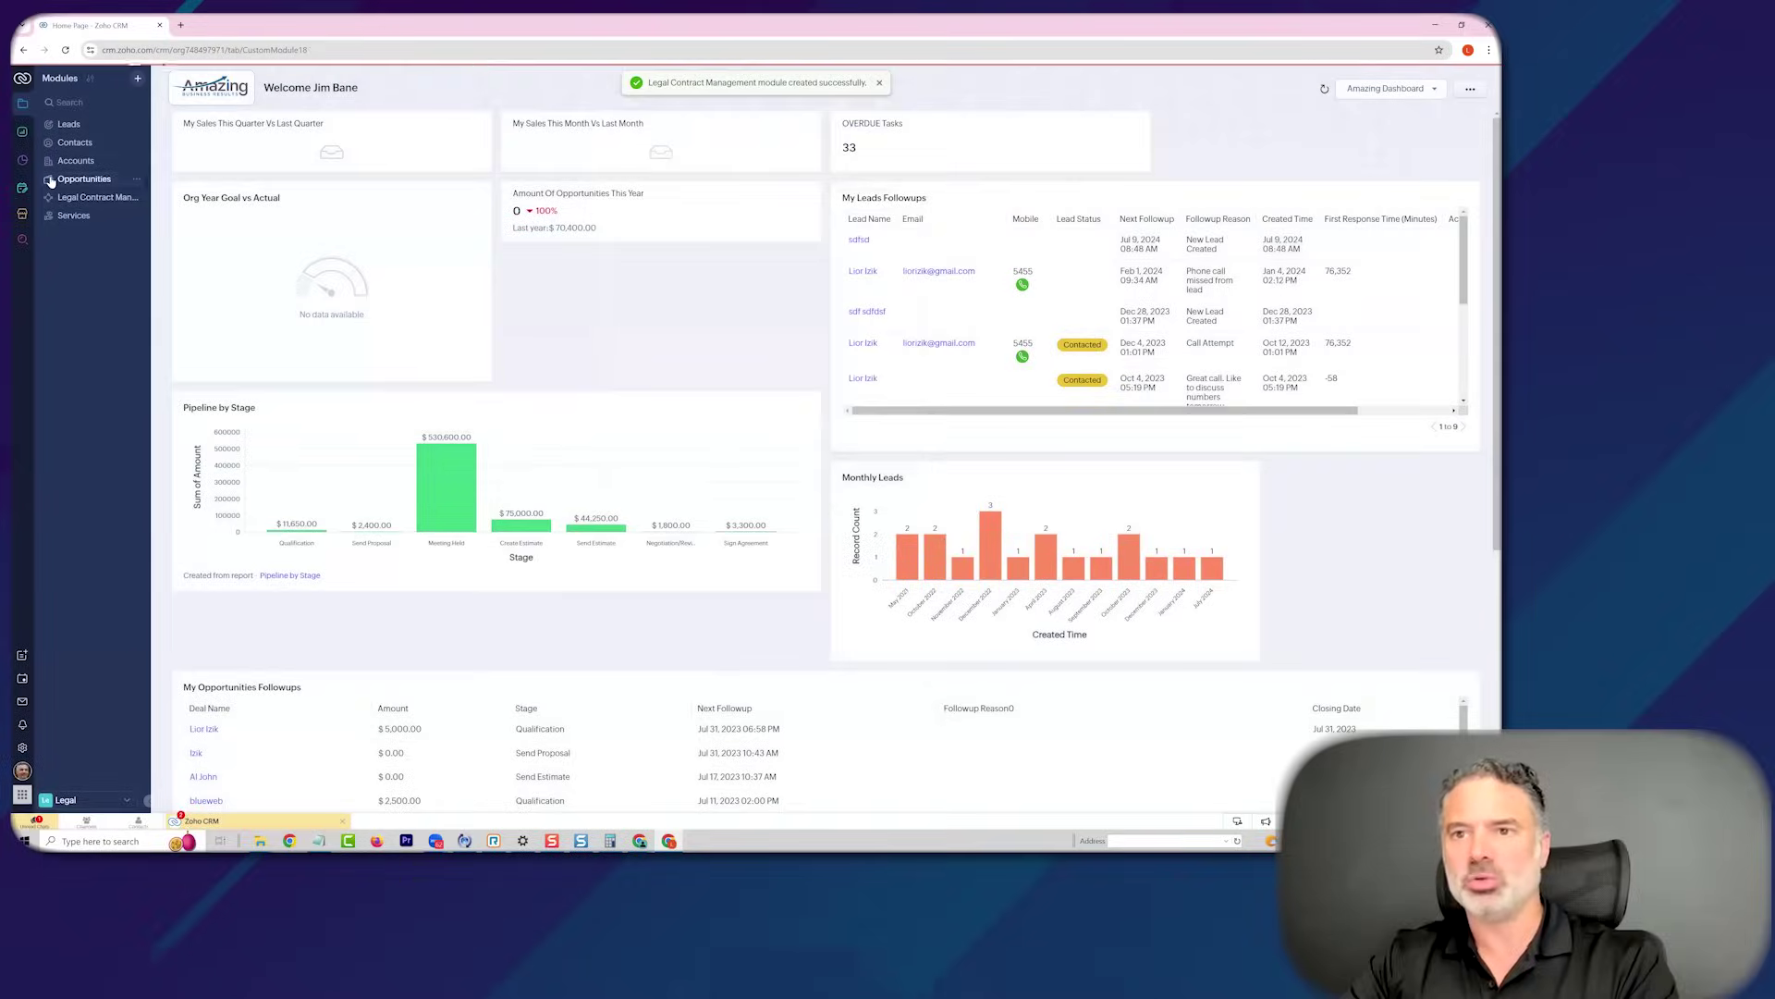
Save a test case named 'ghfhgfh' and return to the module's record list
click(93, 197)
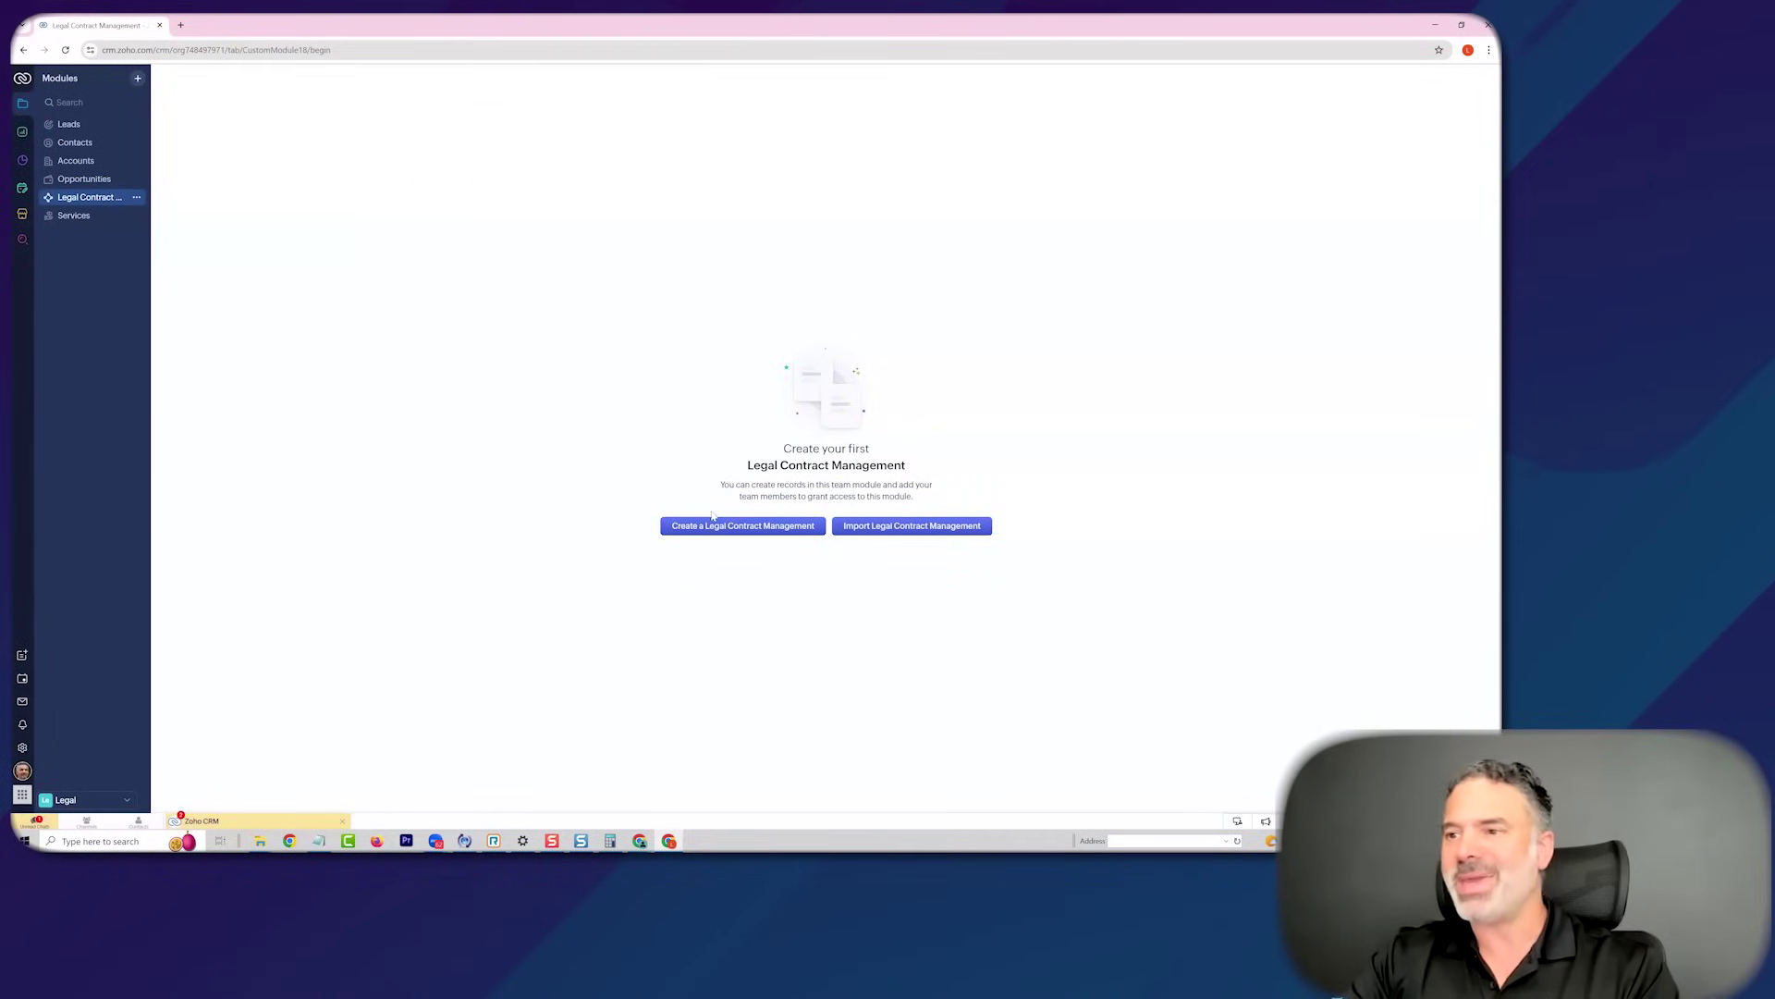
click(764, 526)
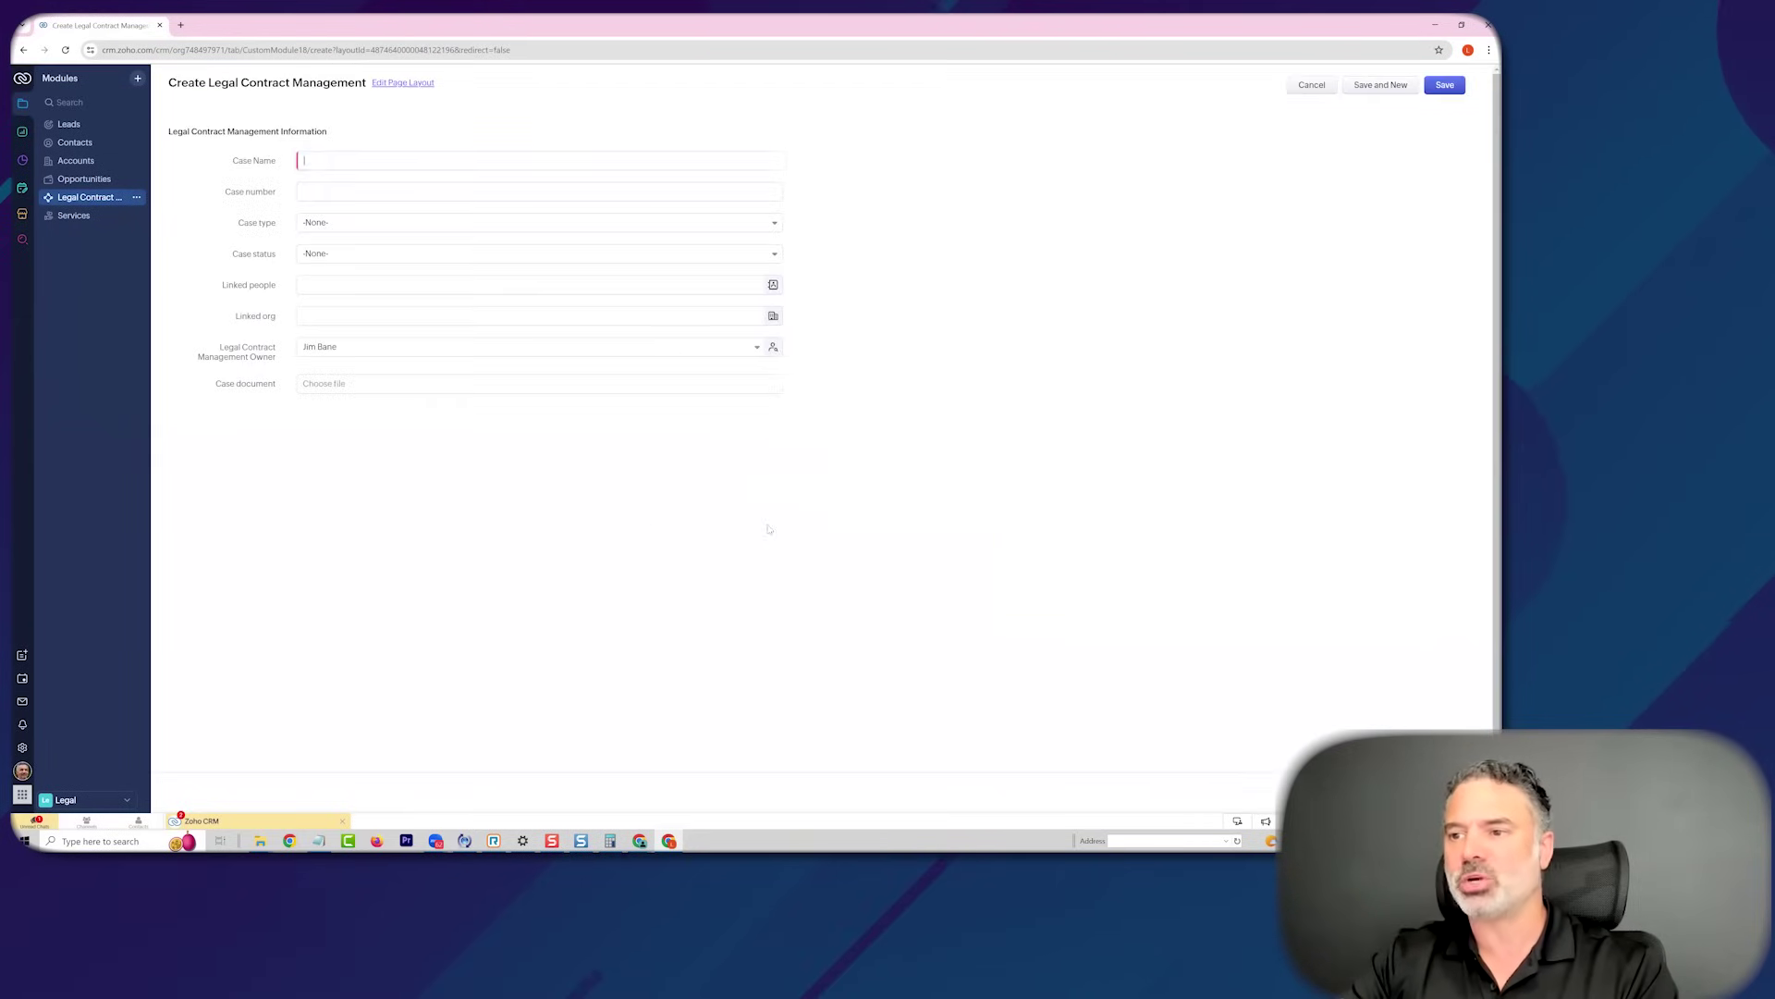
text(ghfhgfh)
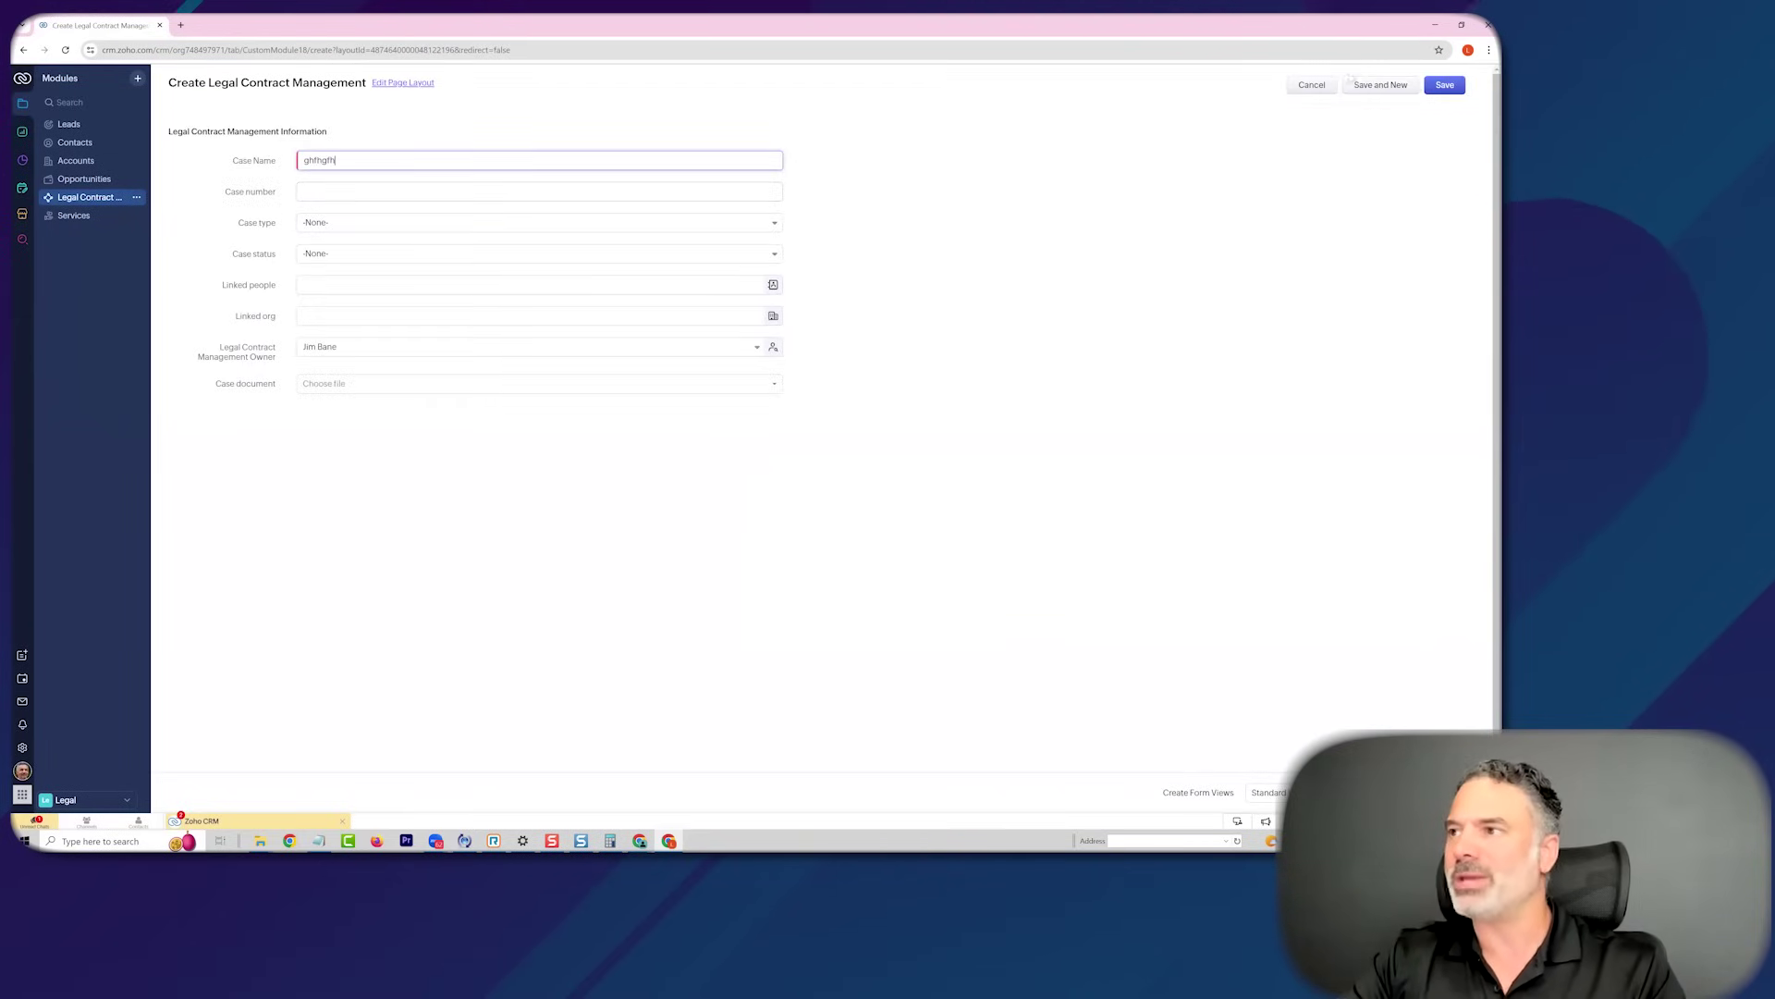
click(1441, 89)
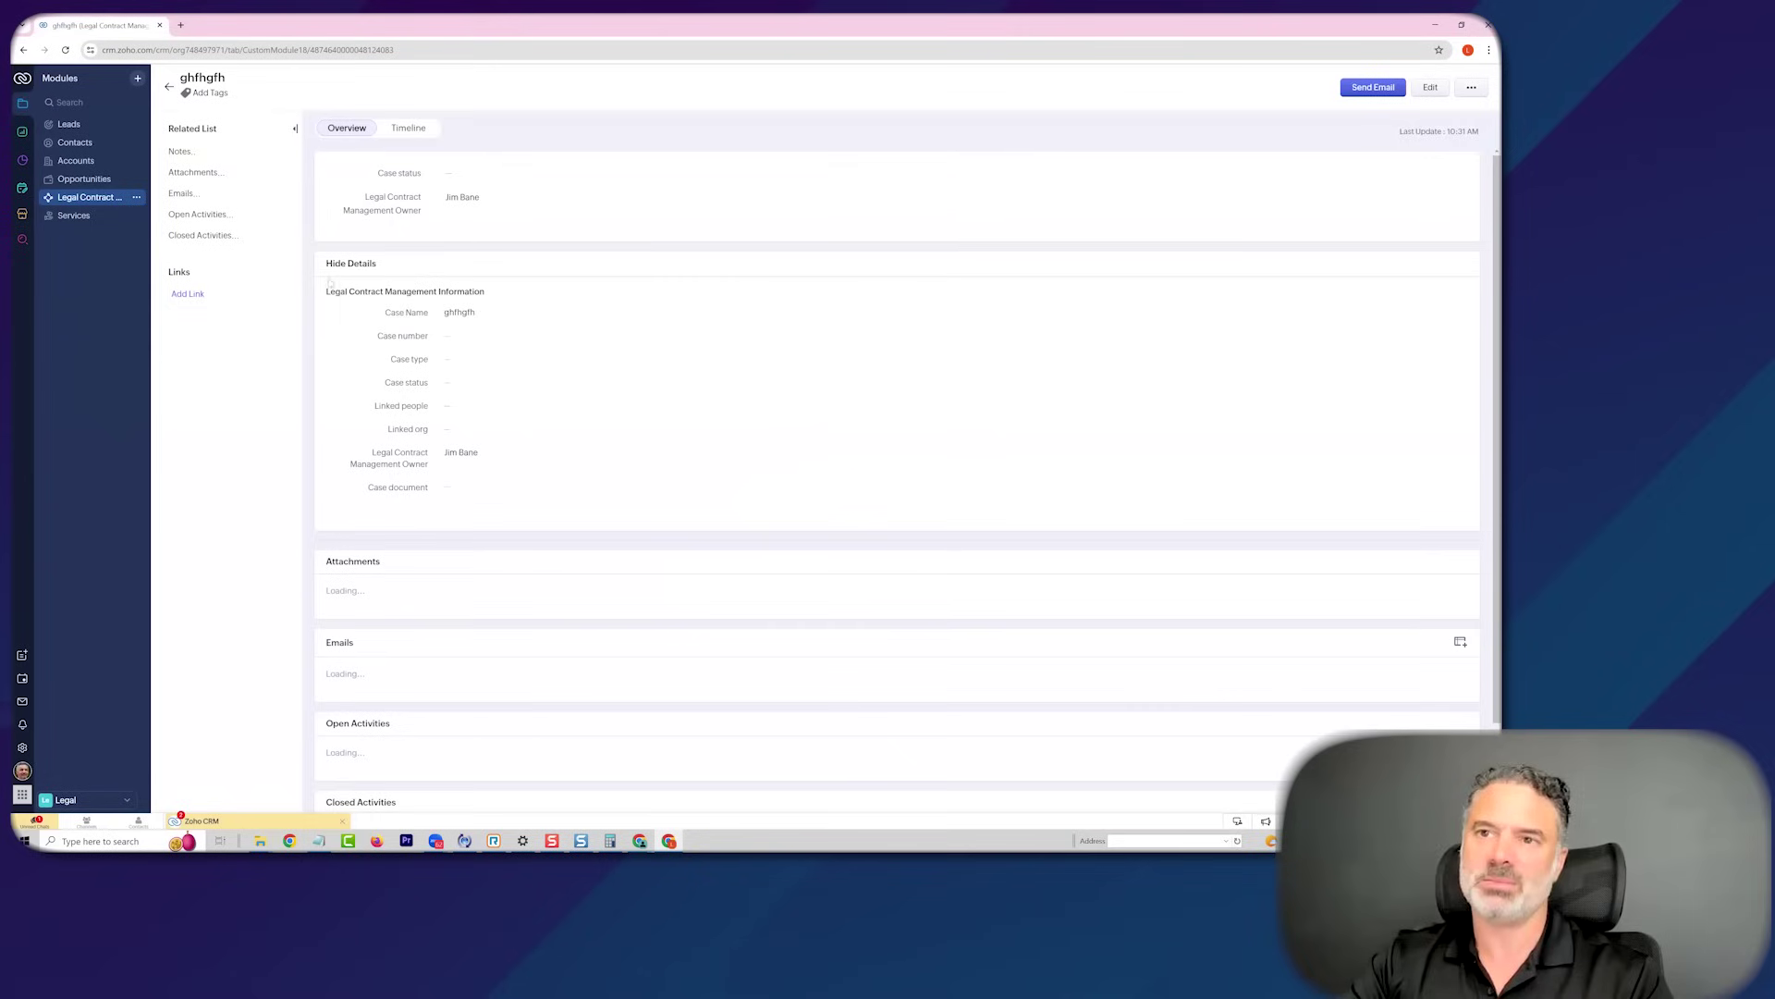
click(93, 200)
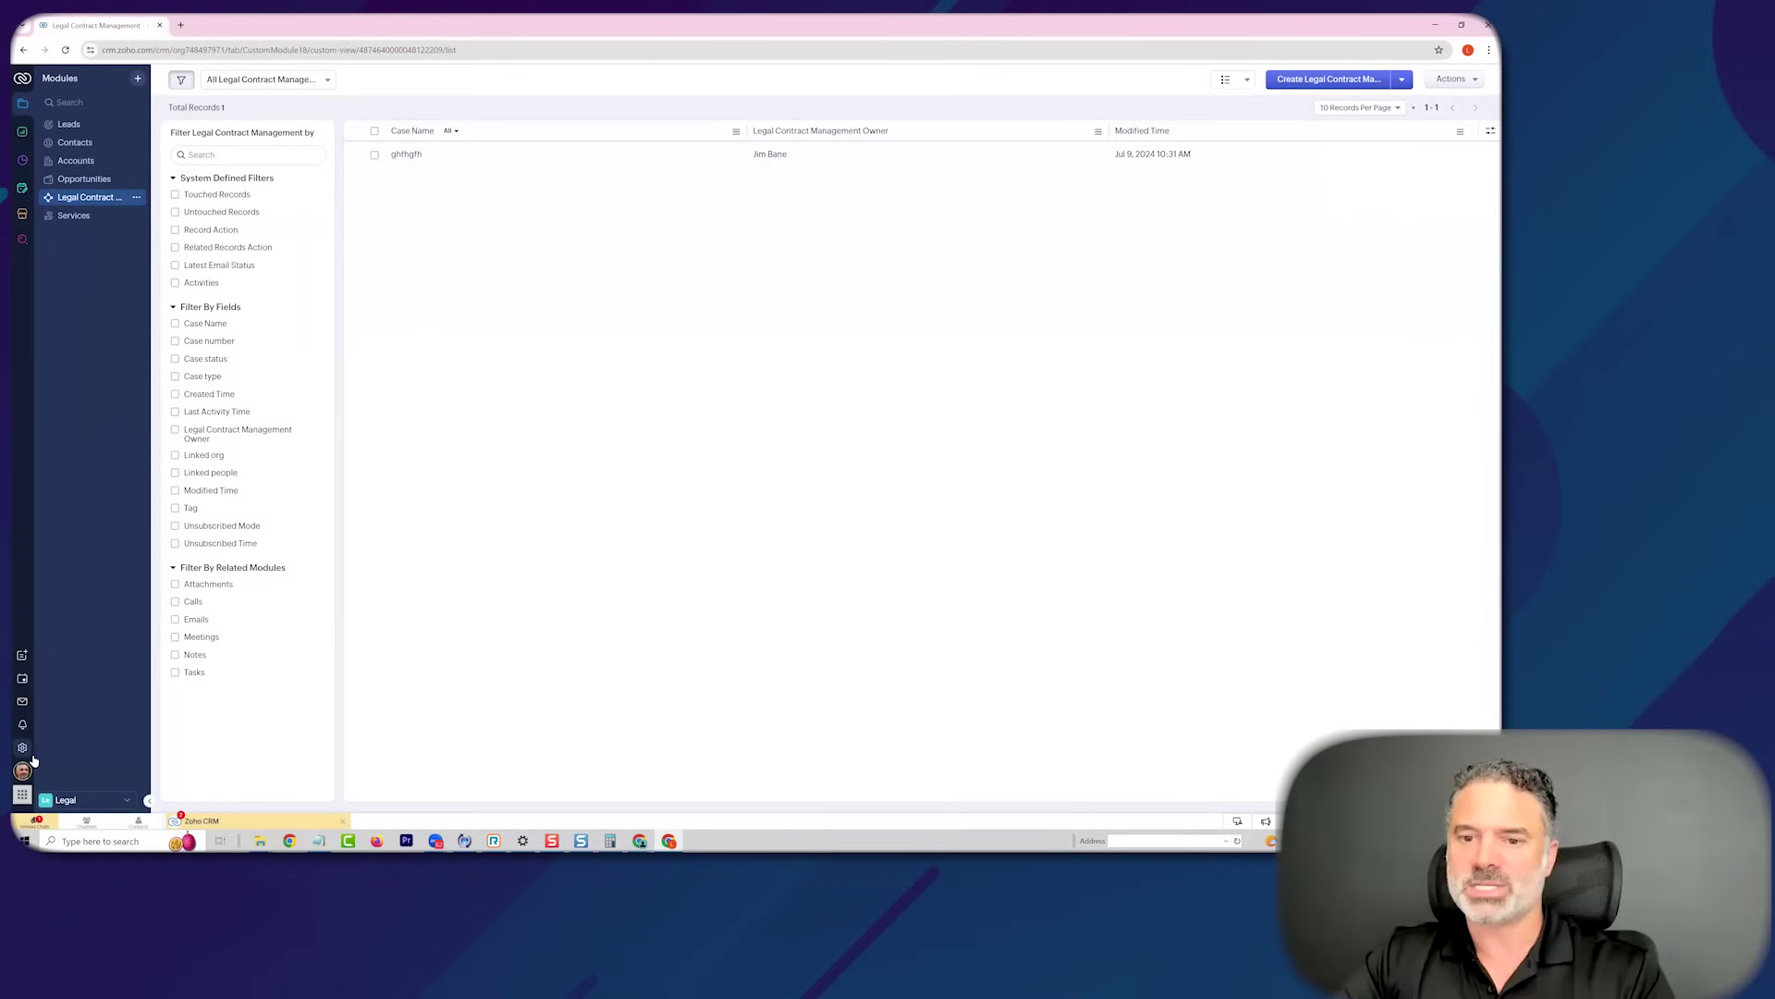
click(22, 188)
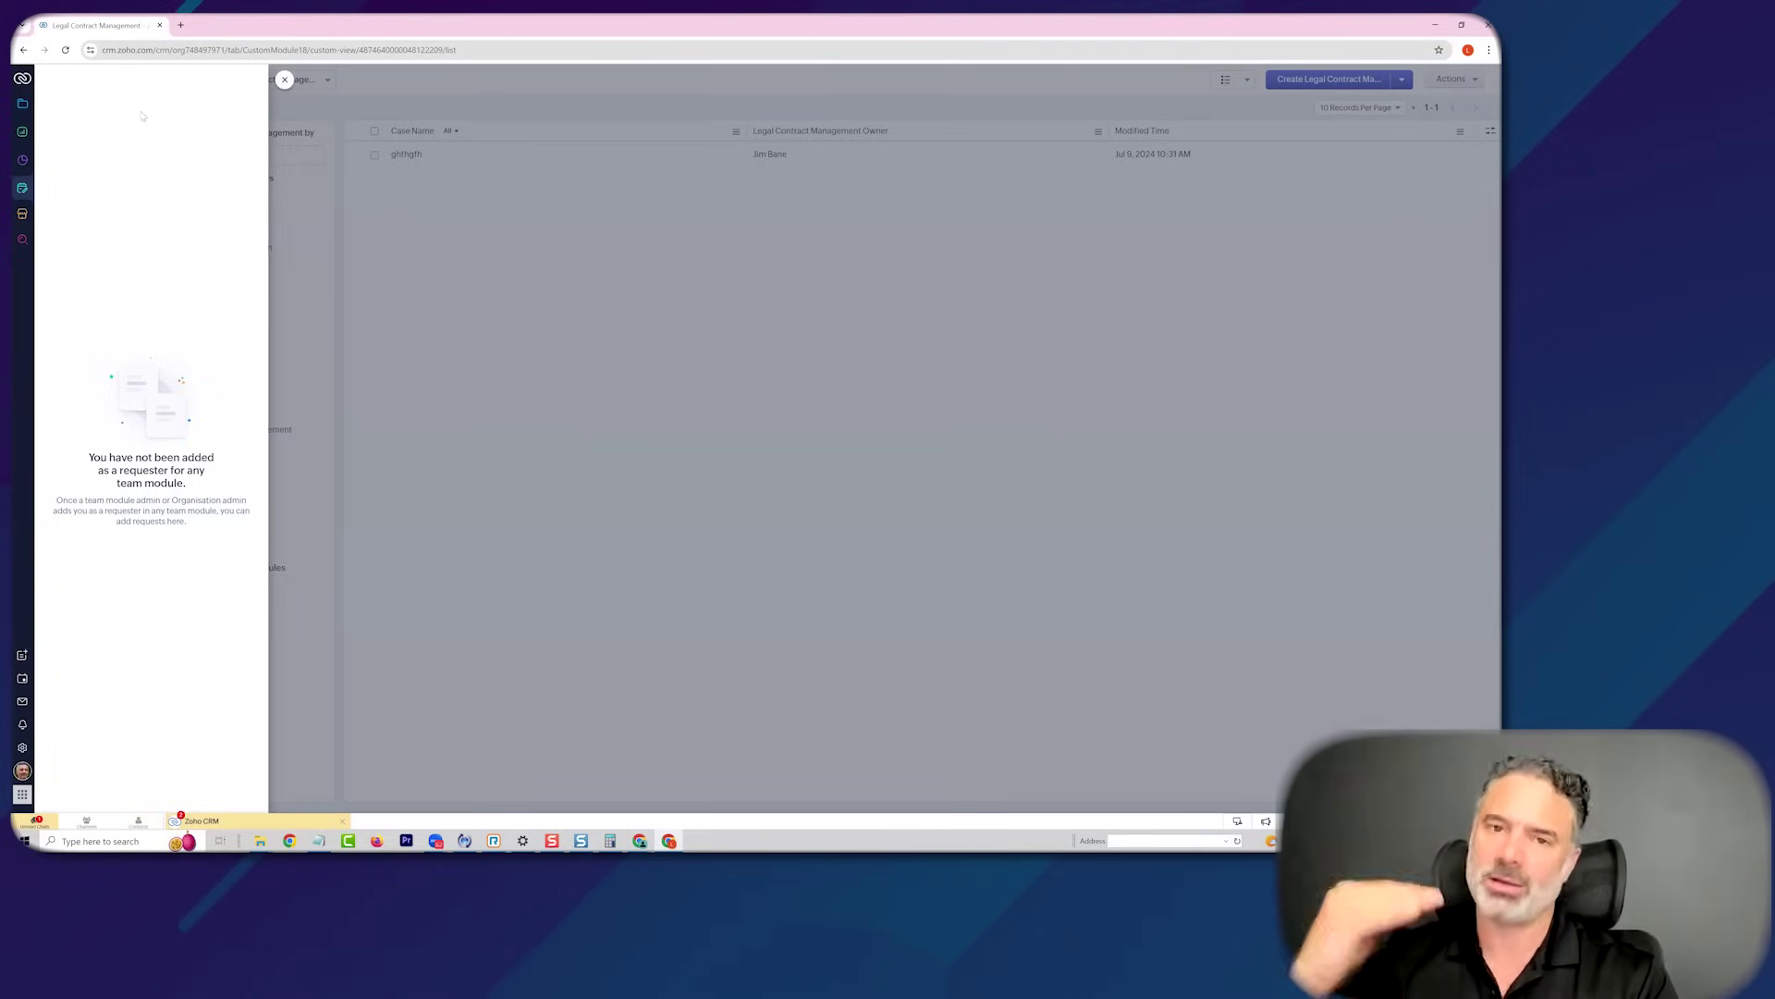
key(Escape)
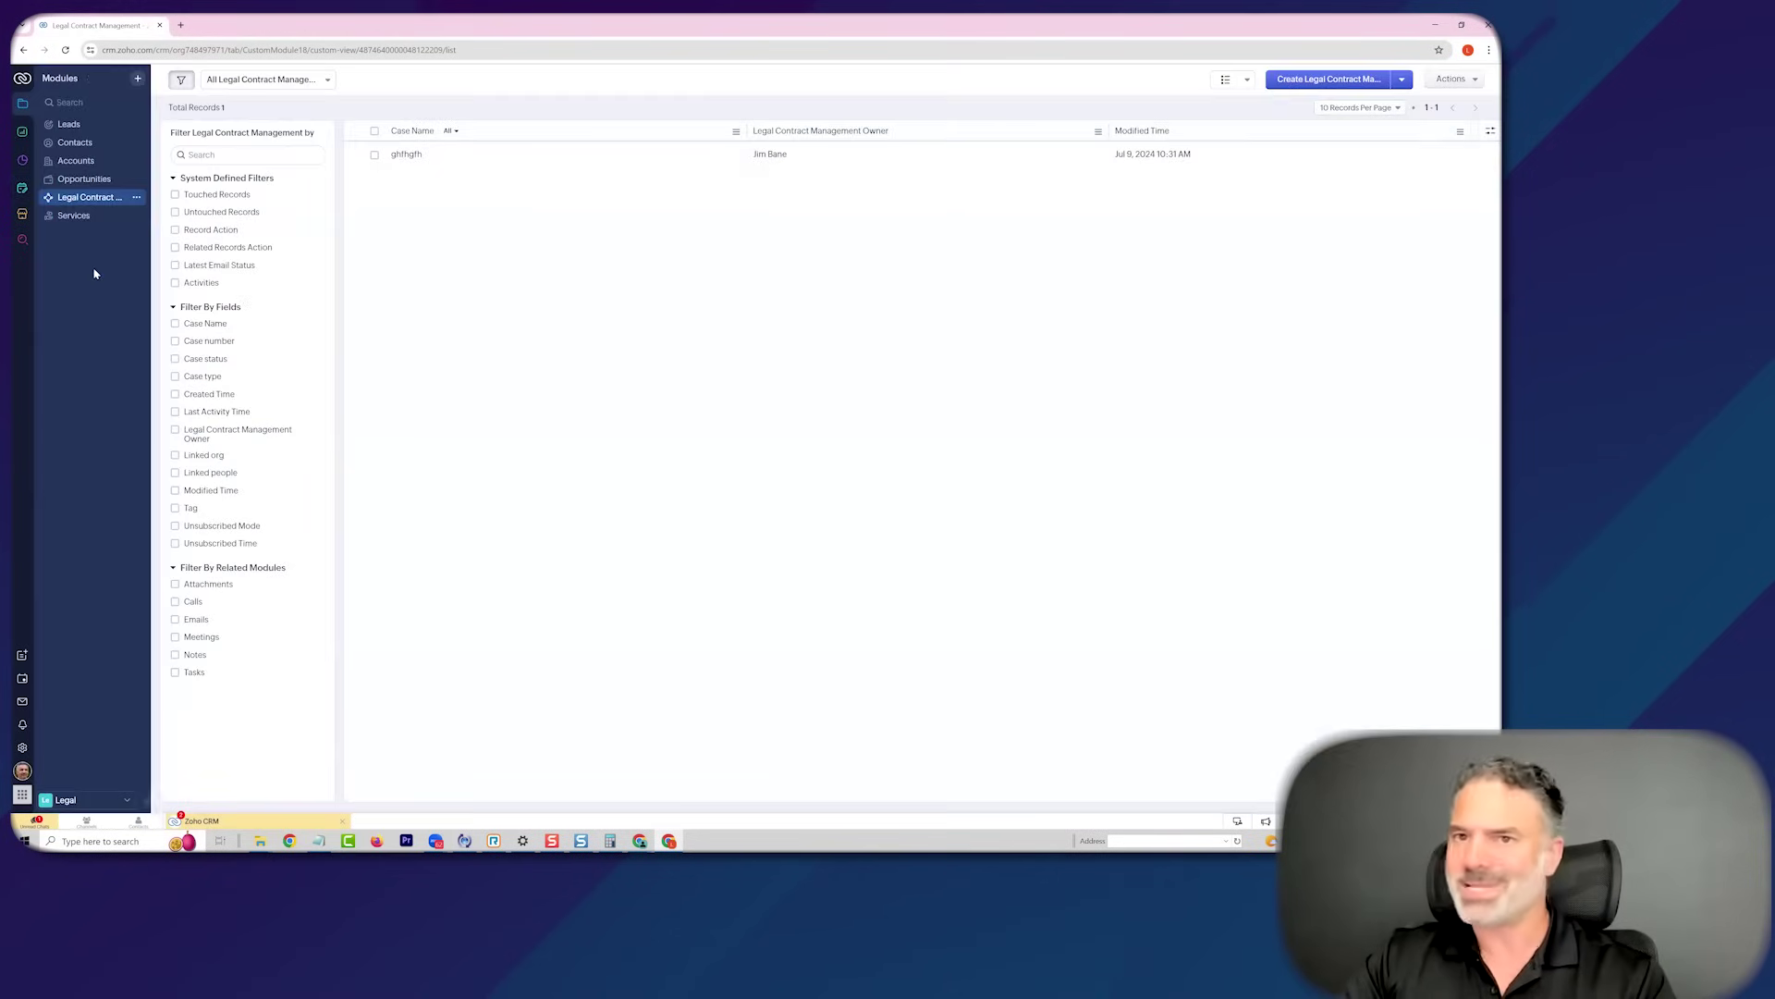